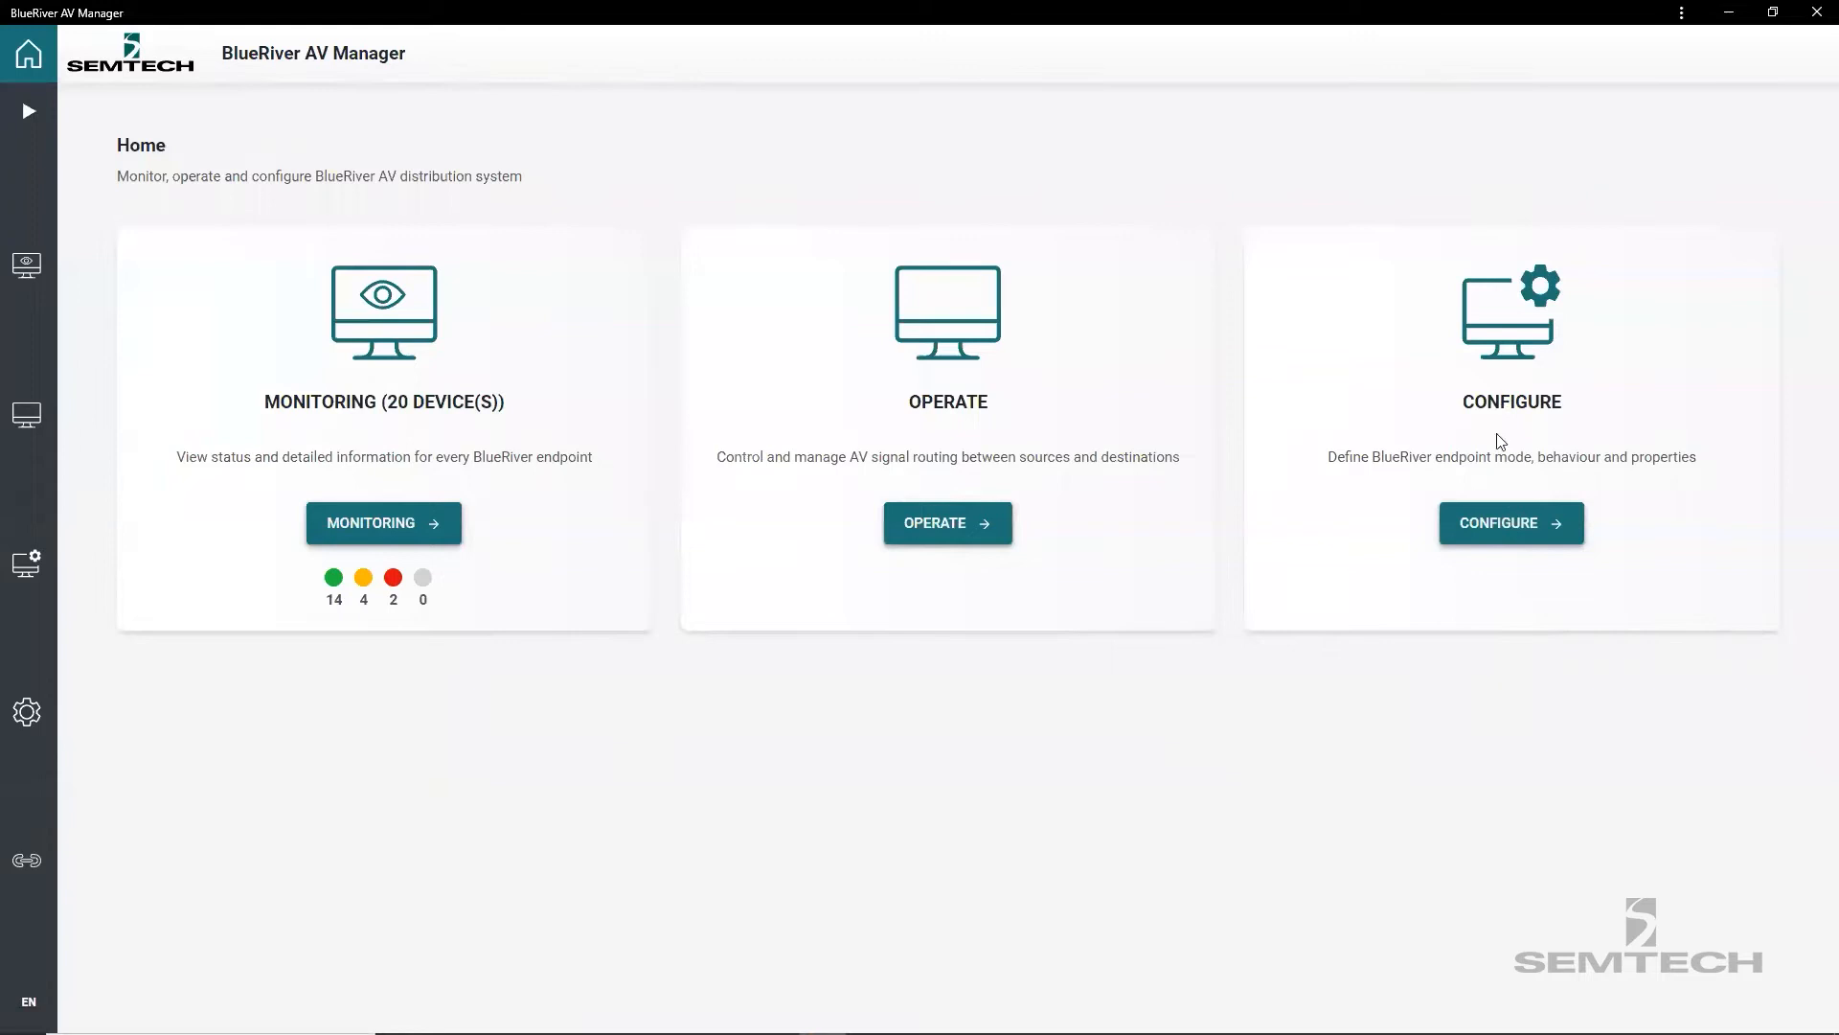
# Start creating a new video wall with a layout of 2 columns by 2 rows.
pyautogui.click(1490, 529)
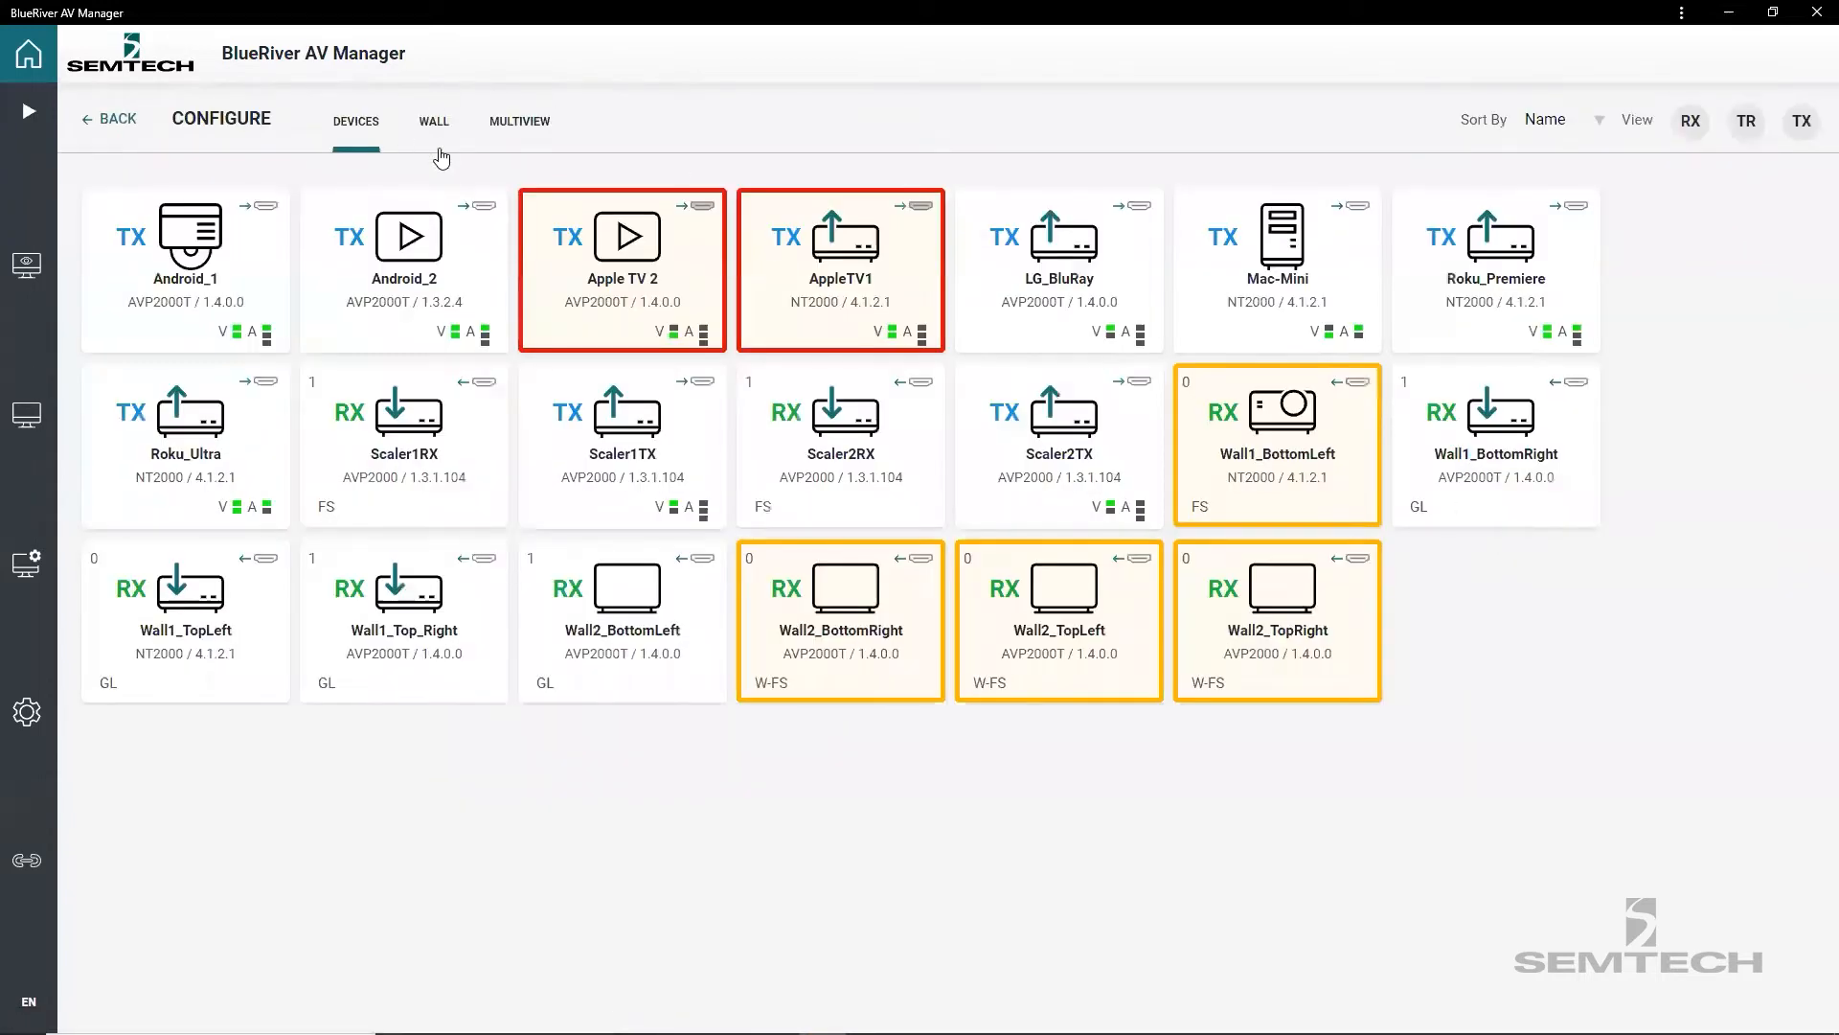
pyautogui.click(436, 125)
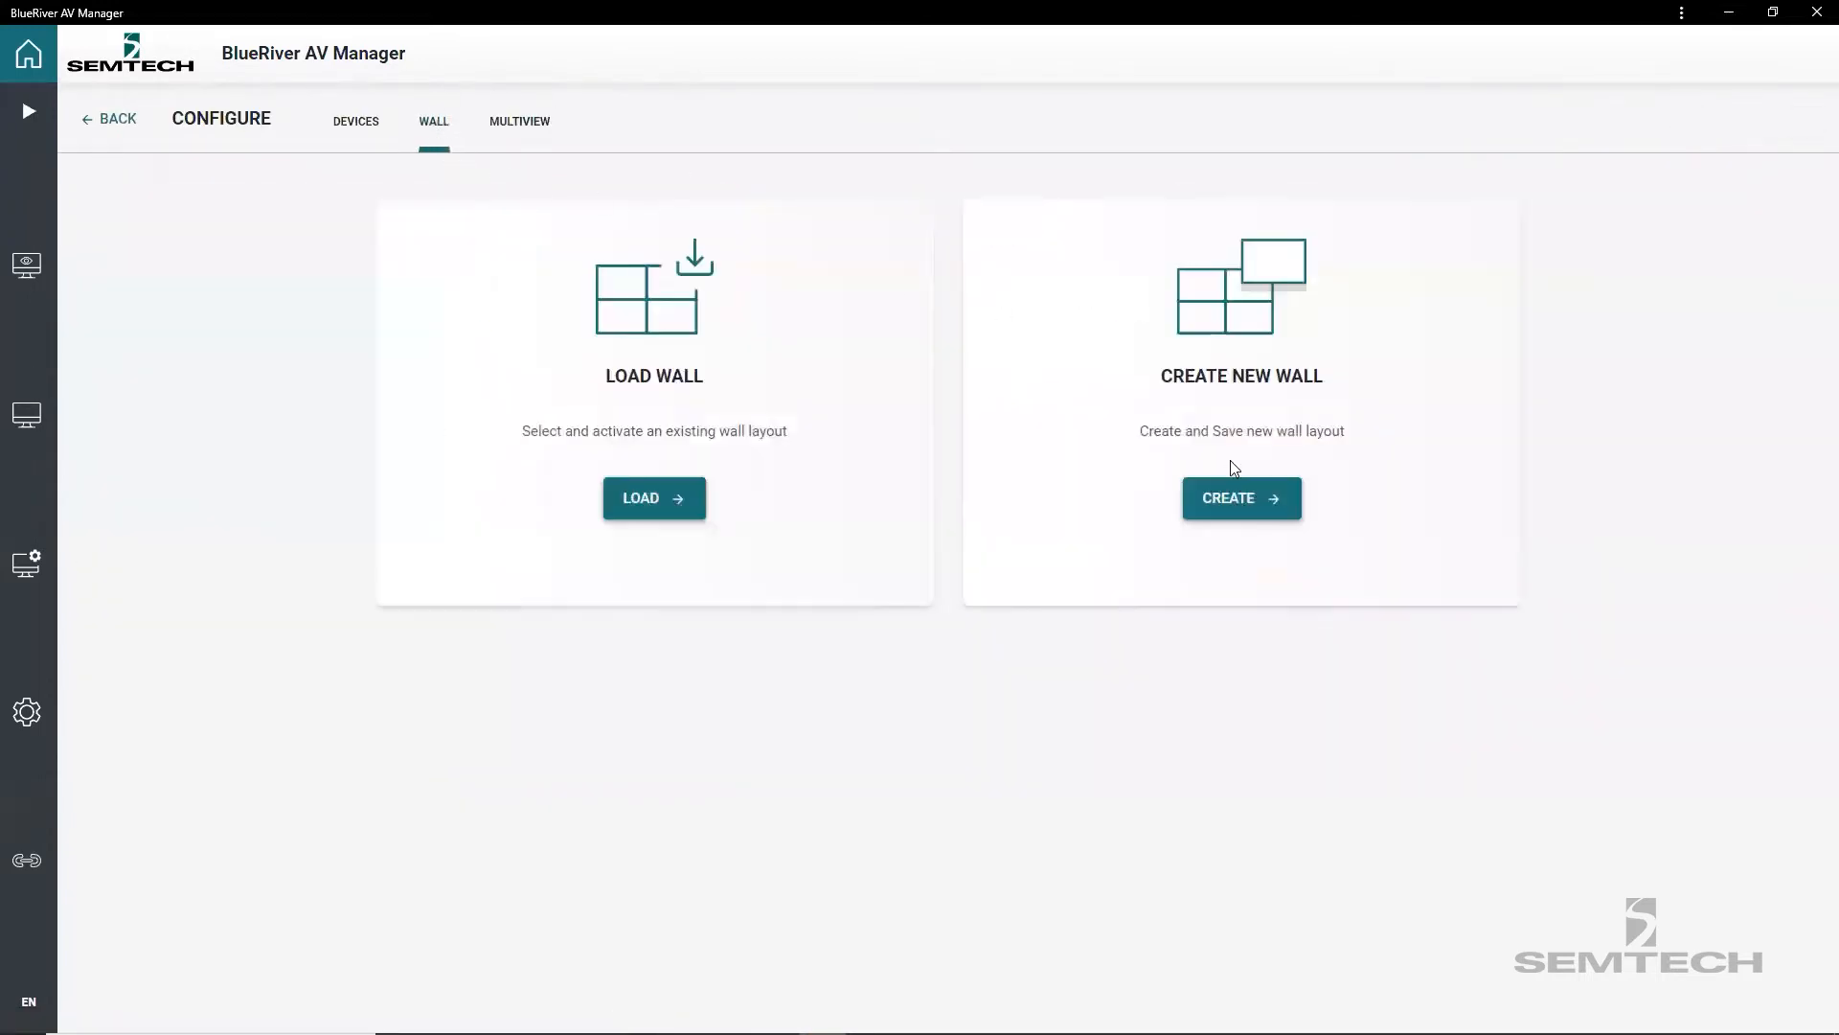
pyautogui.click(1238, 509)
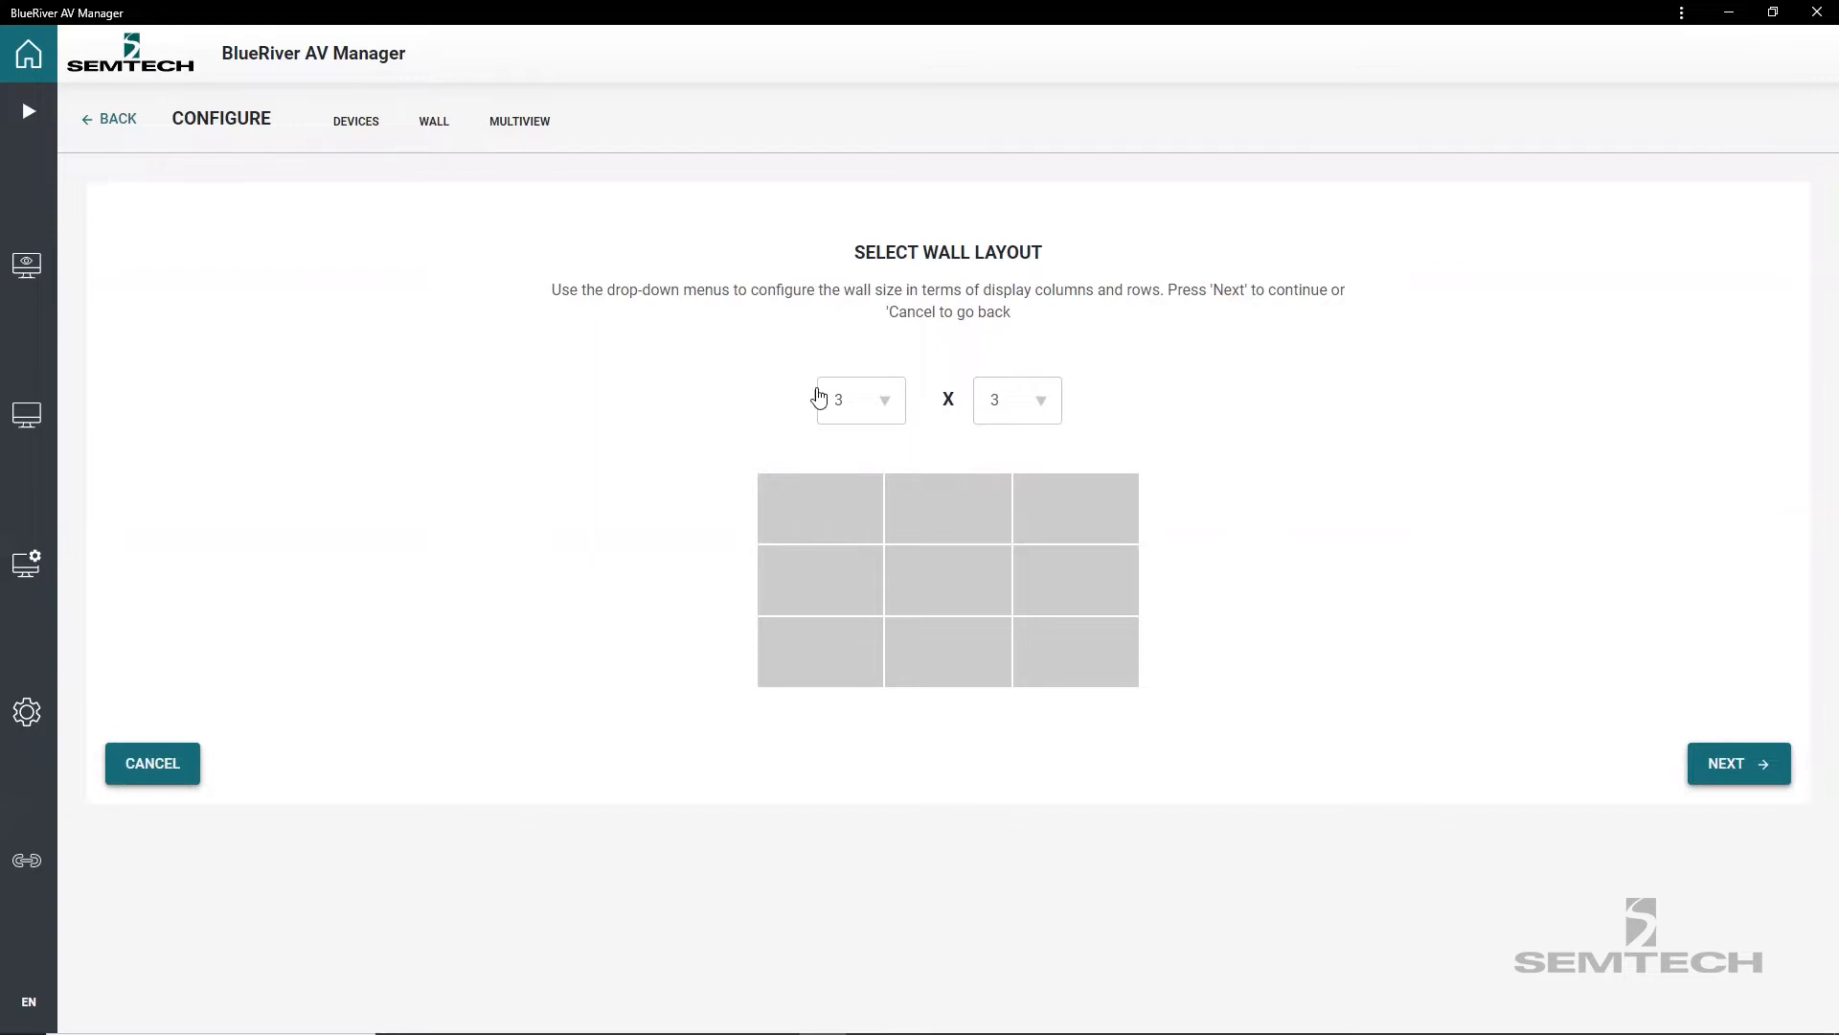
pyautogui.click(881, 410)
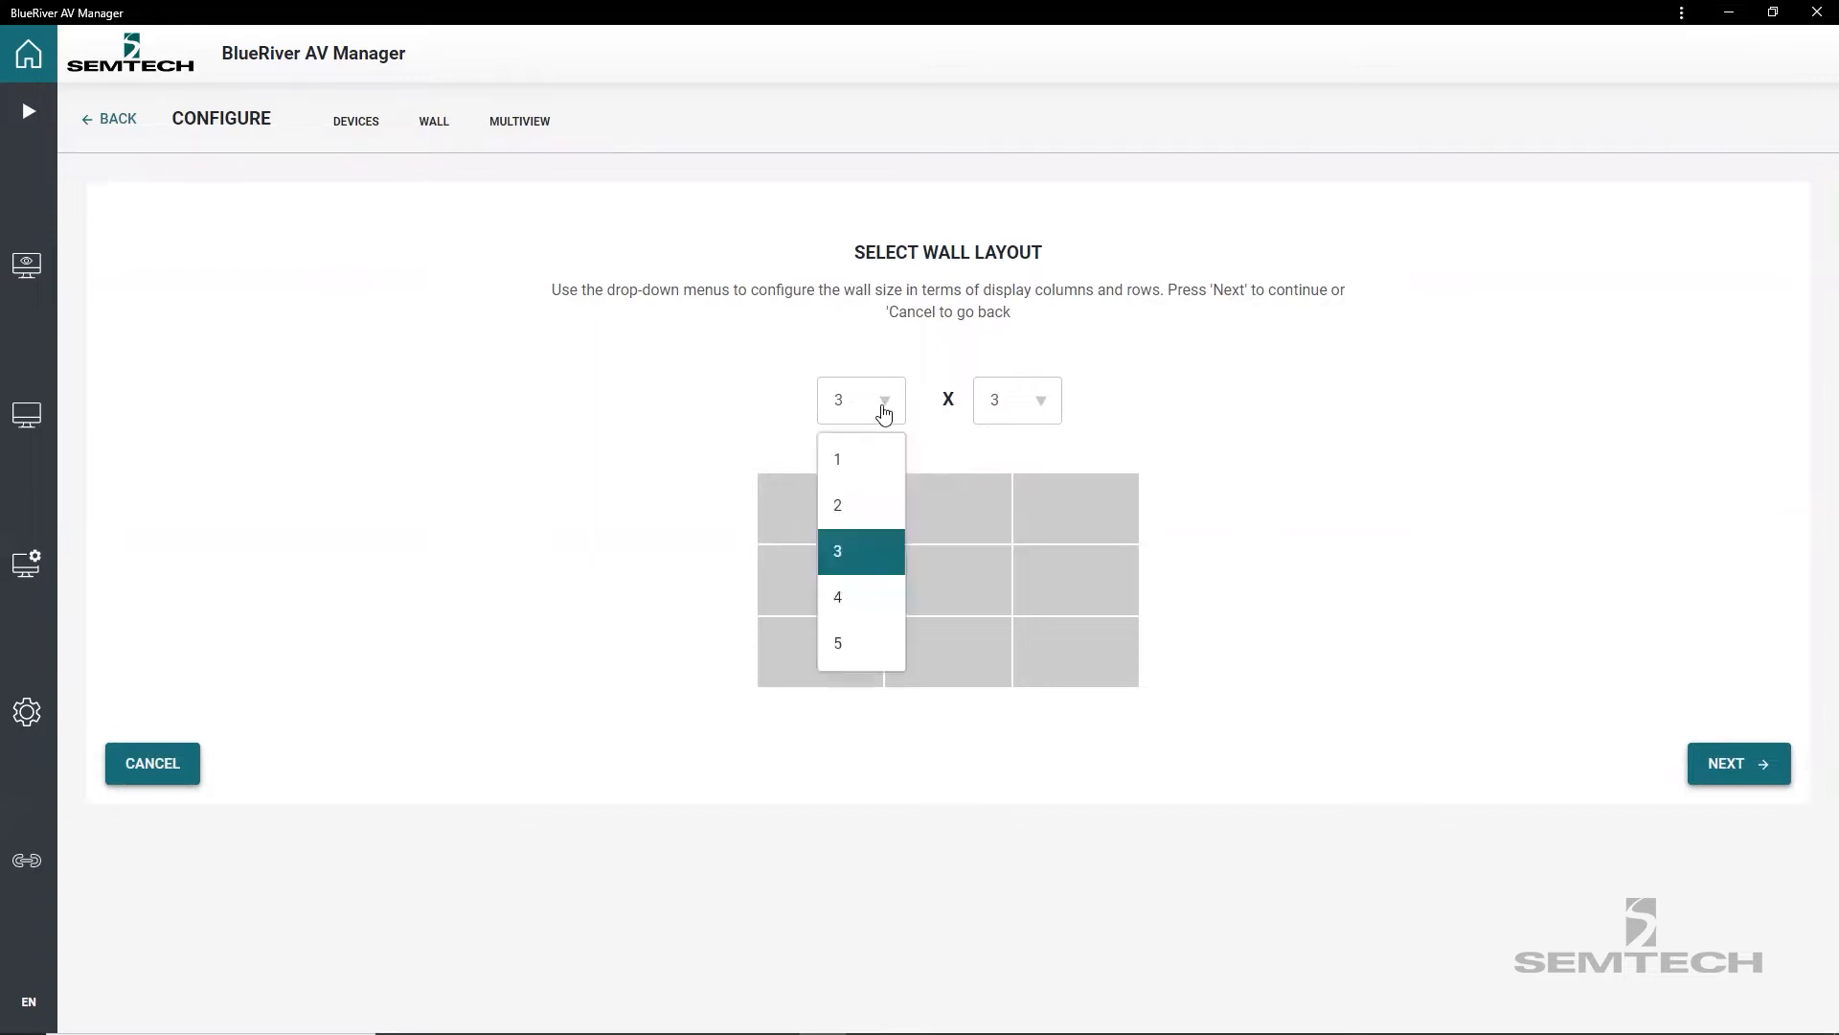
pyautogui.click(861, 500)
pyautogui.click(1037, 410)
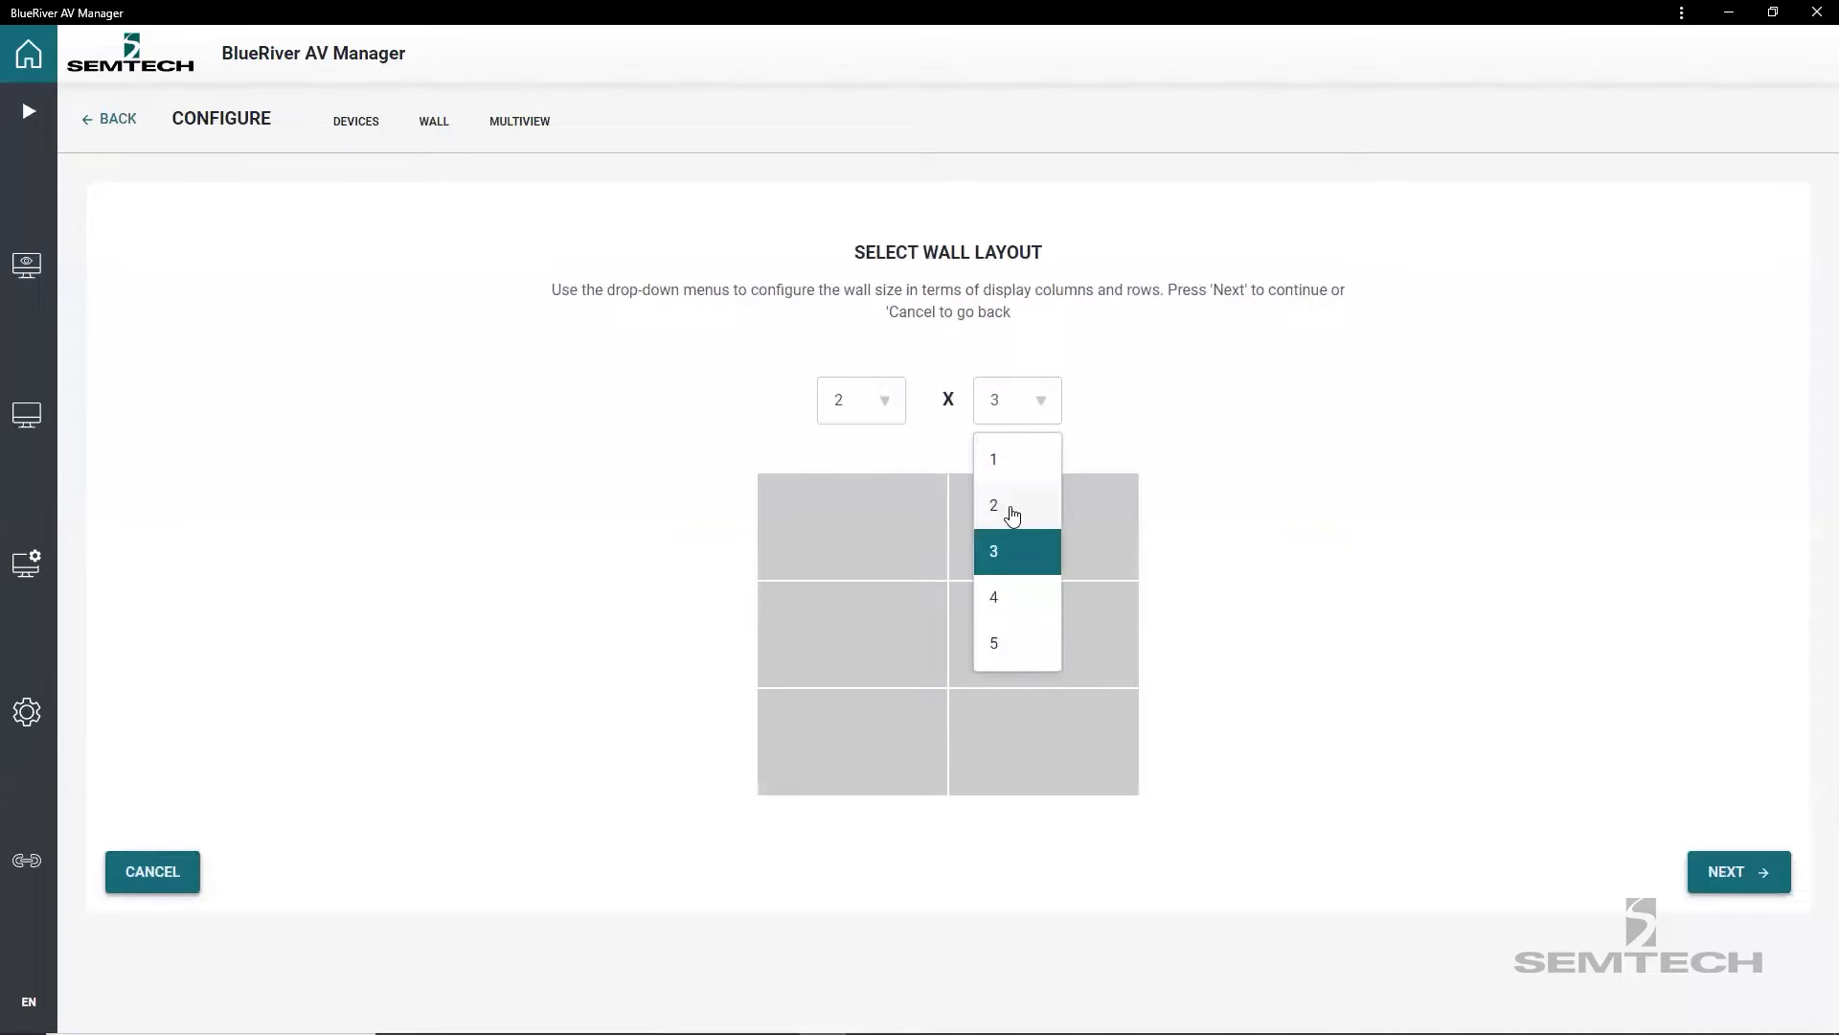
pyautogui.click(1009, 505)
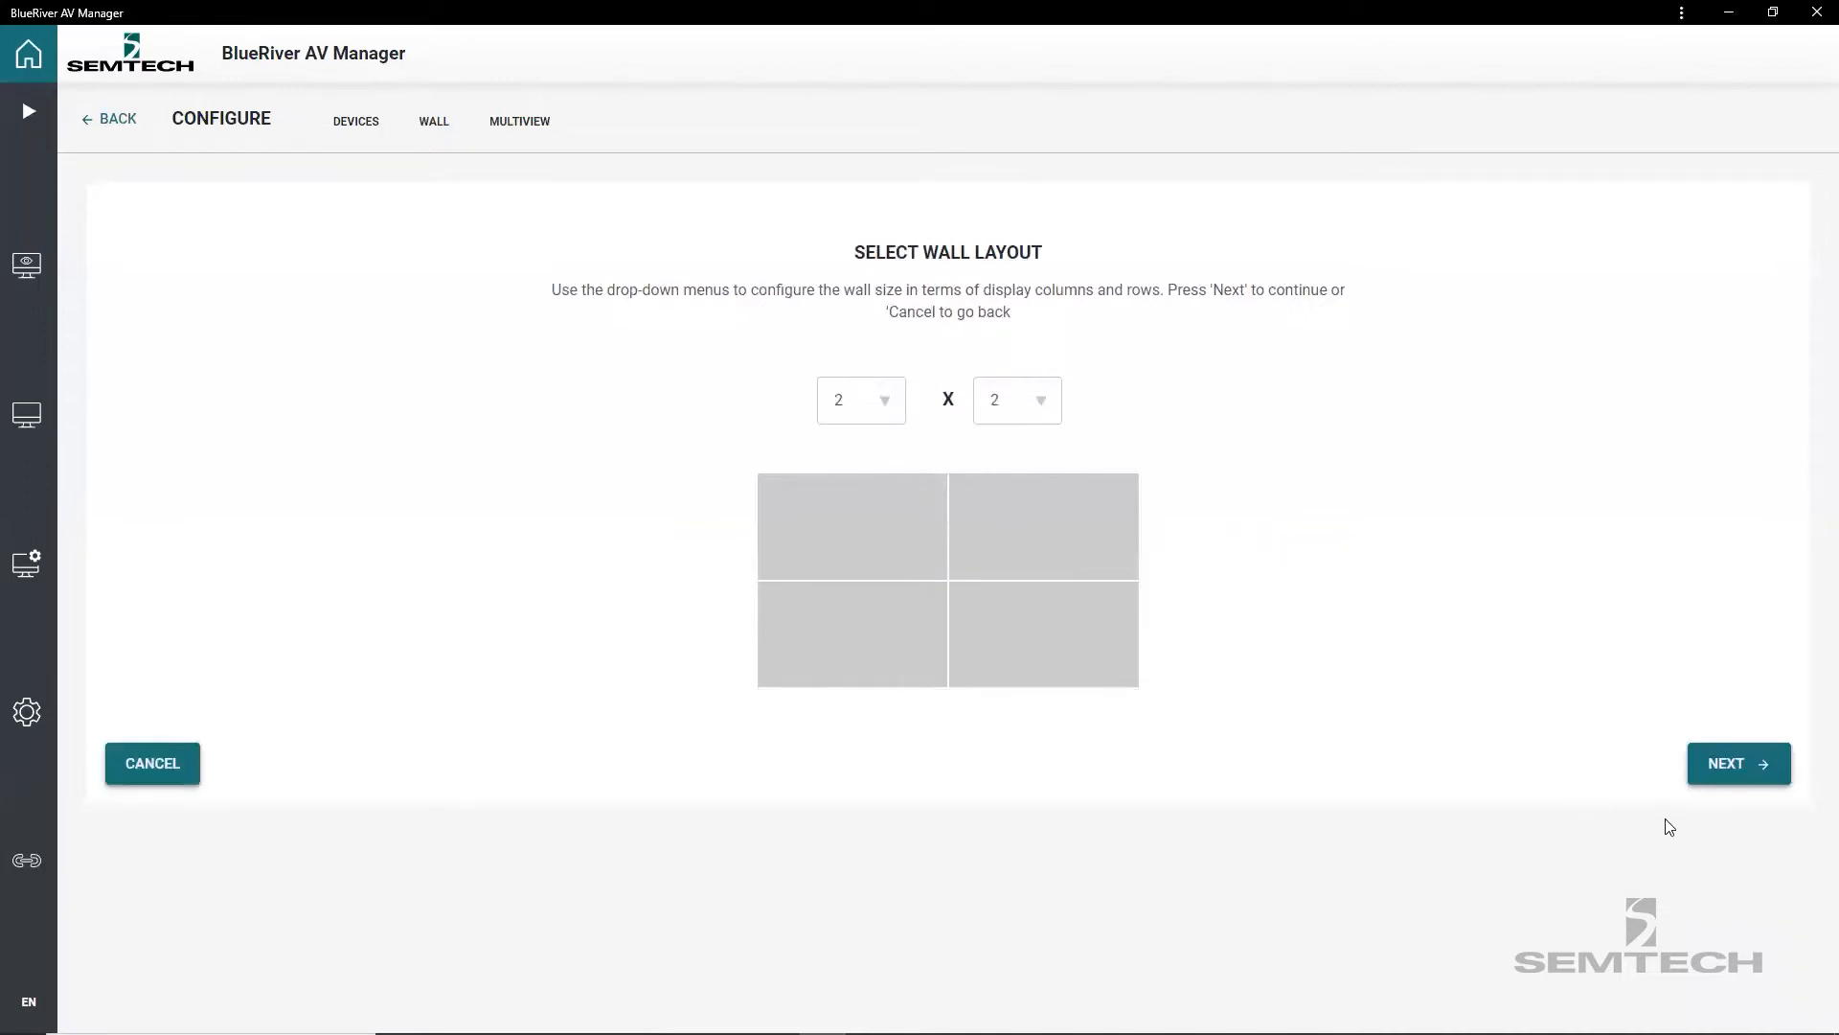
pyautogui.click(1730, 777)
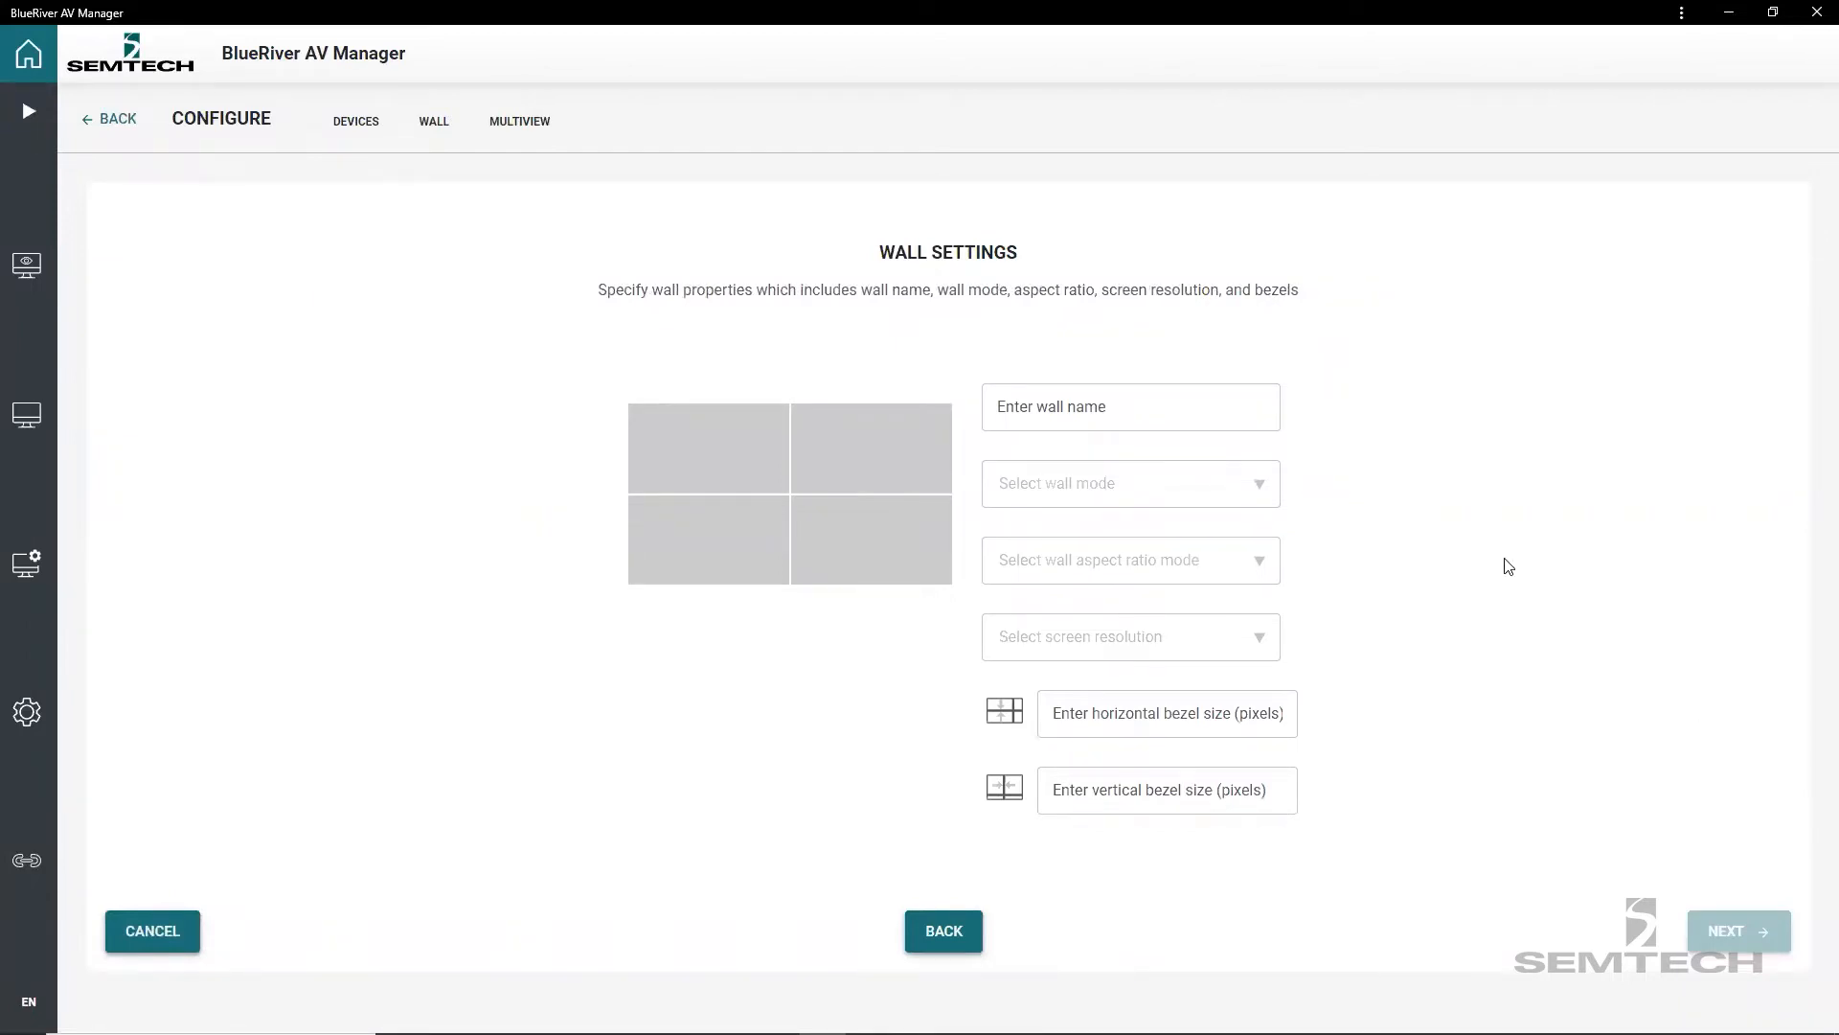
# Name the wall Demo, set its mode to Fast Switch Wall and its aspect ratio mode to KEEP source aspect ratio.
pyautogui.click(1130, 414)
pyautogui.write('Demo')
pyautogui.click(1151, 485)
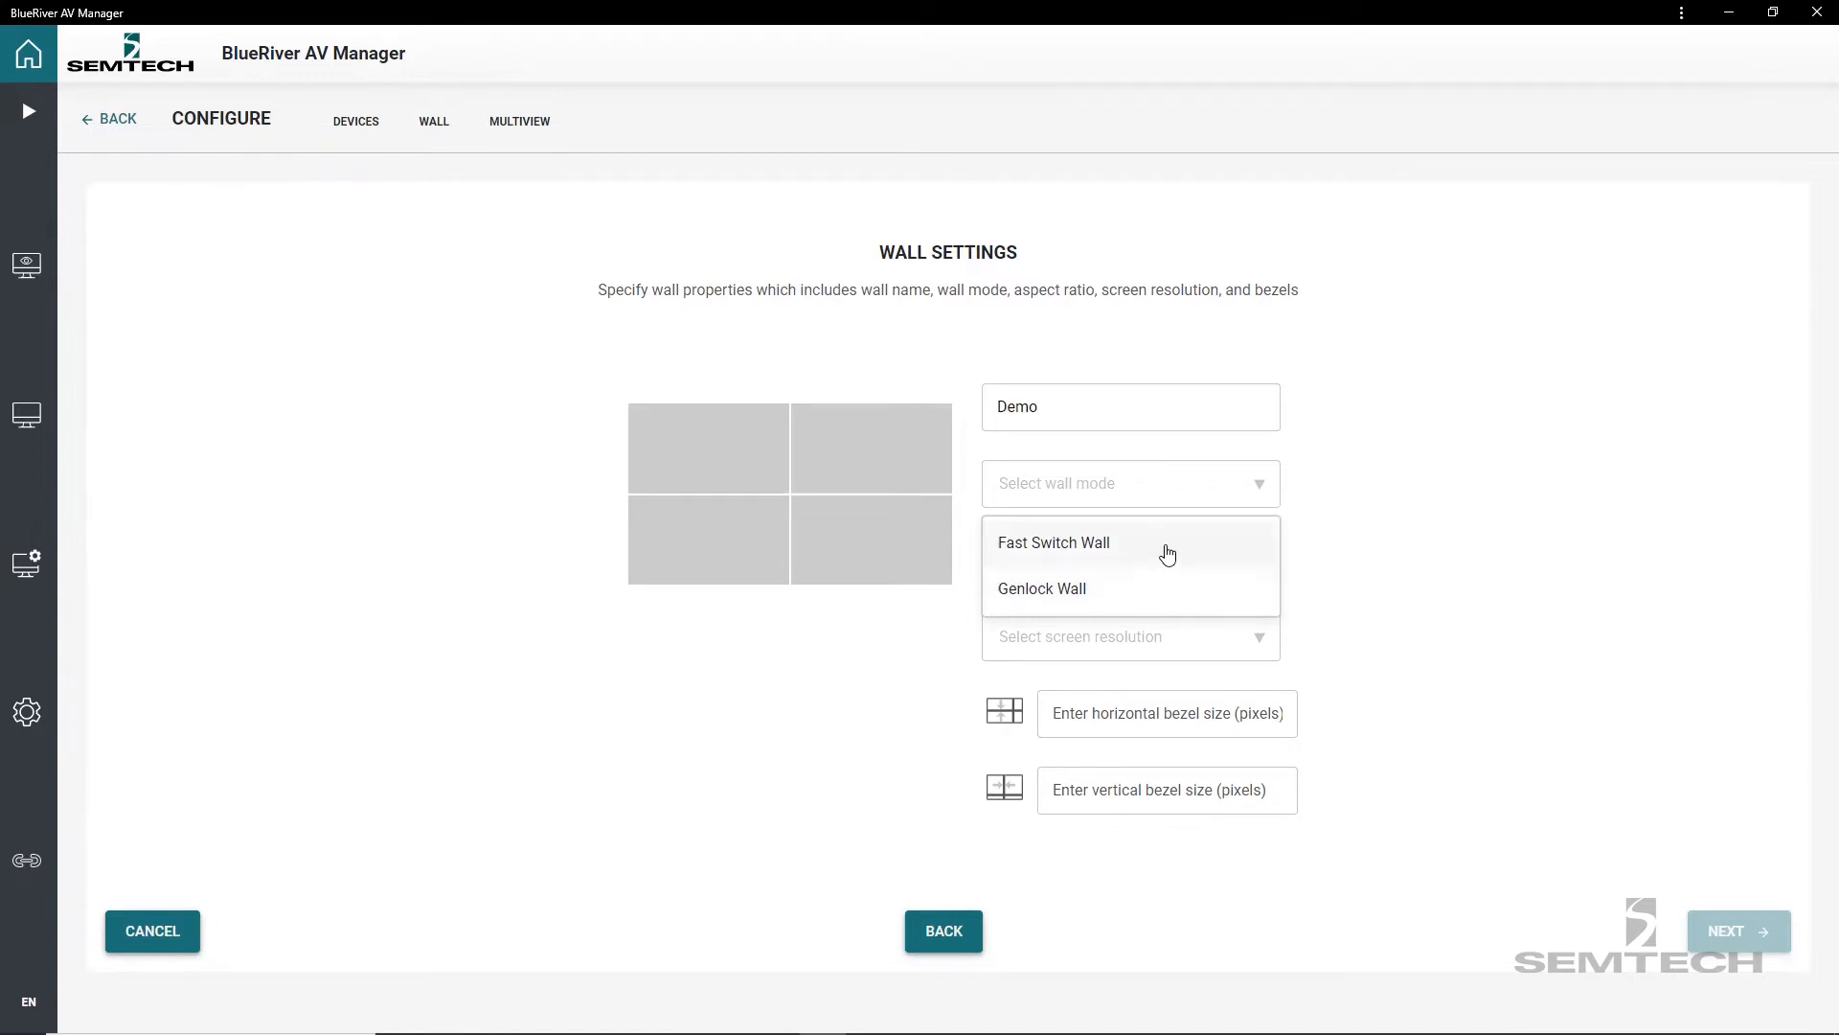
pyautogui.click(1167, 554)
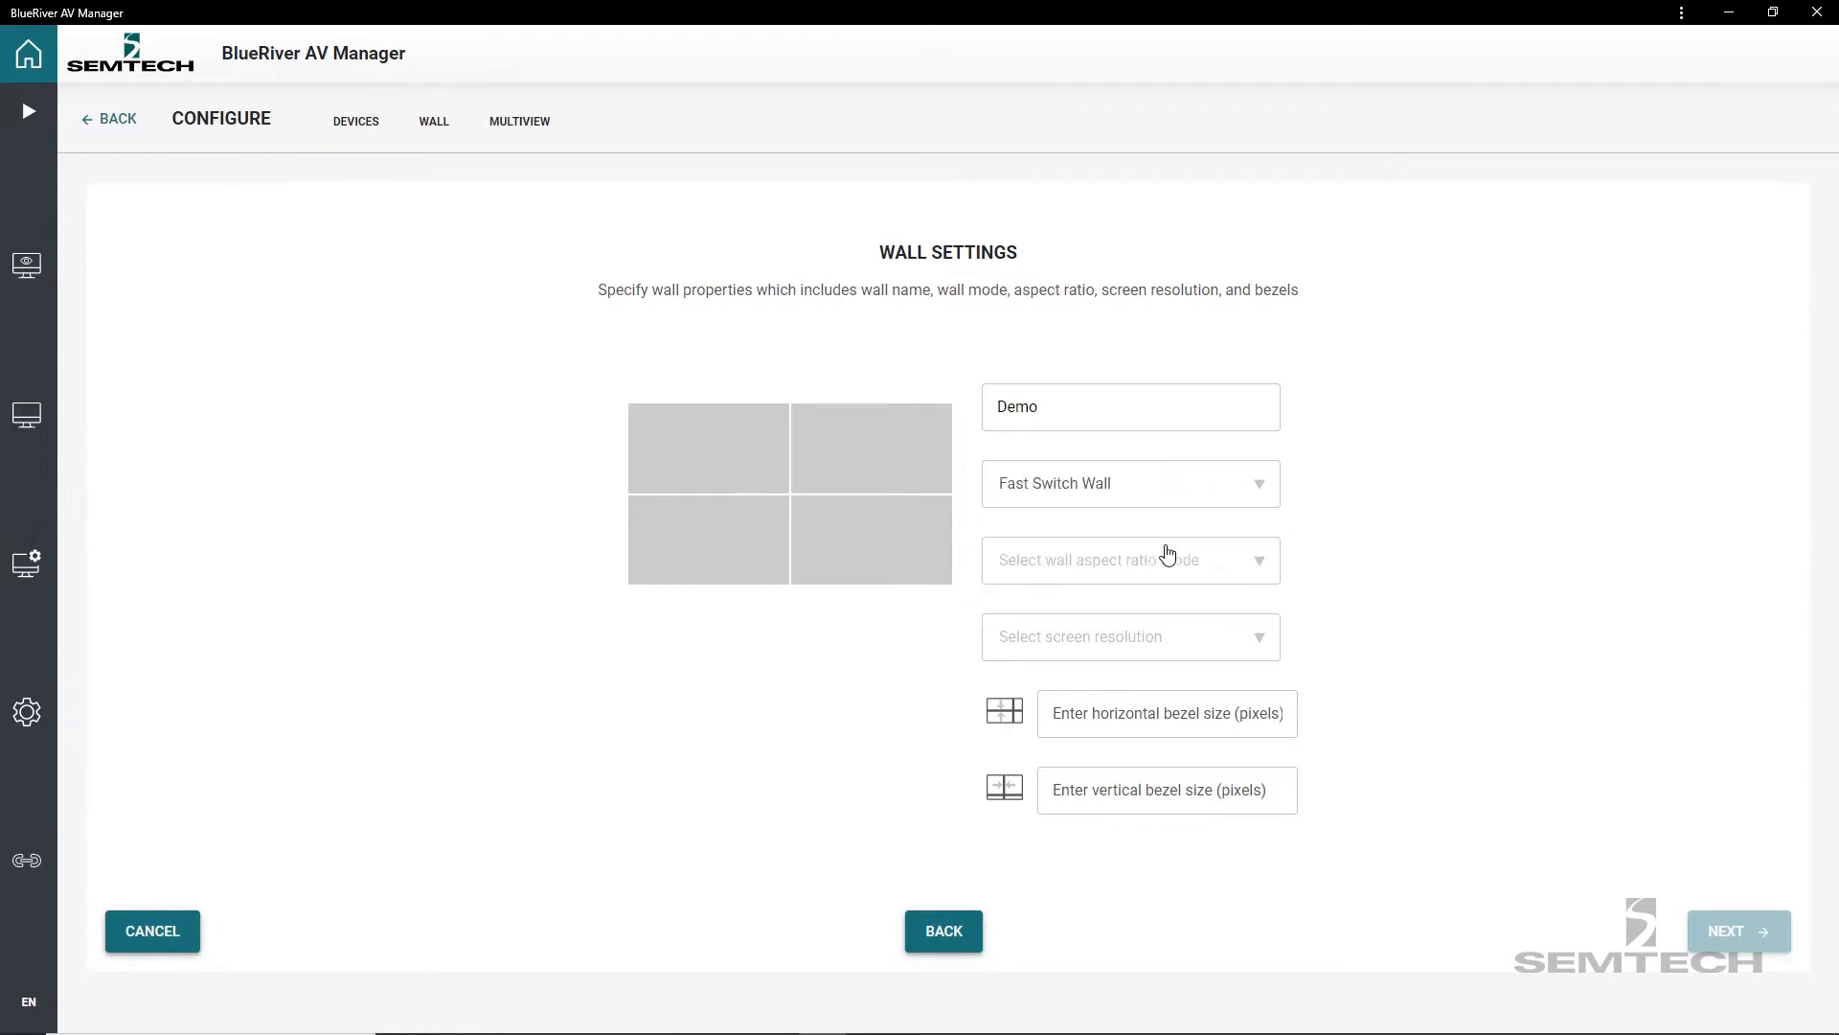
pyautogui.click(1223, 573)
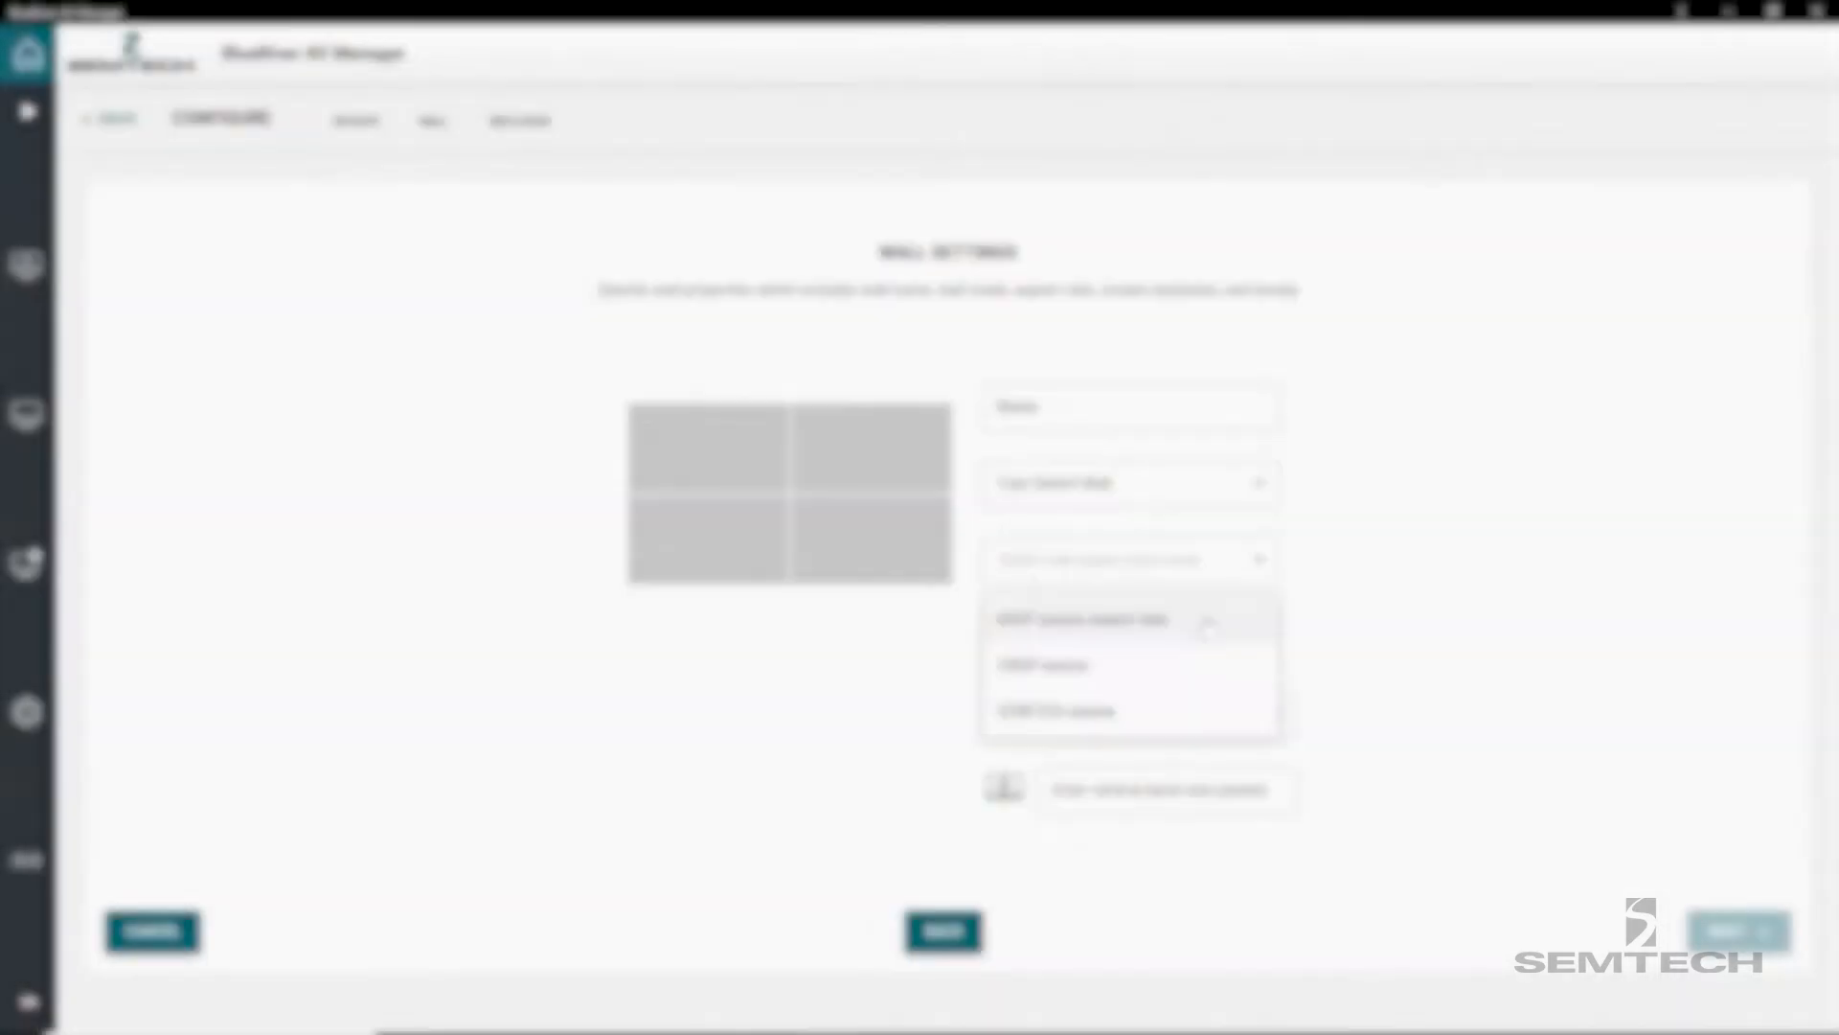
pyautogui.click(1203, 623)
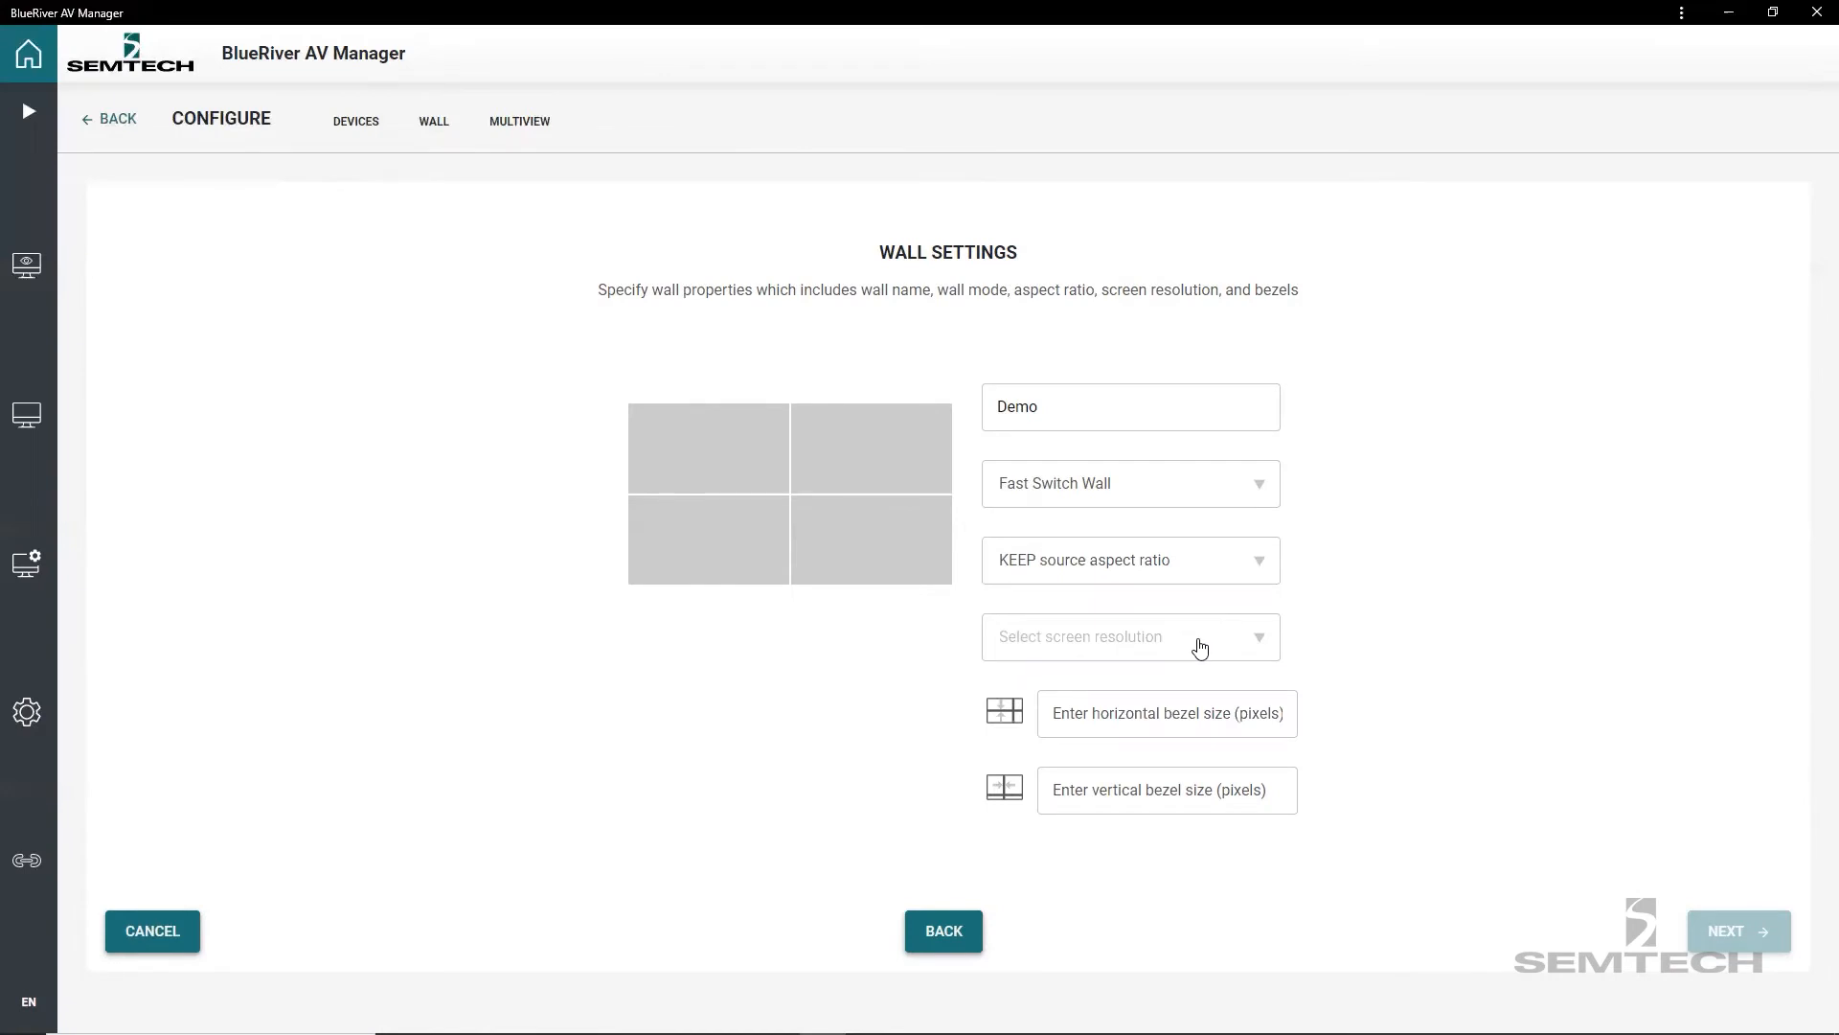
# Set the screen resolution to 1920x1080 (1080p) 59.94Hz with horizontal and vertical bezels of 7 pixels, and proceed to the display assignment.
pyautogui.click(1200, 649)
pyautogui.scroll(-2, 1170, 750)
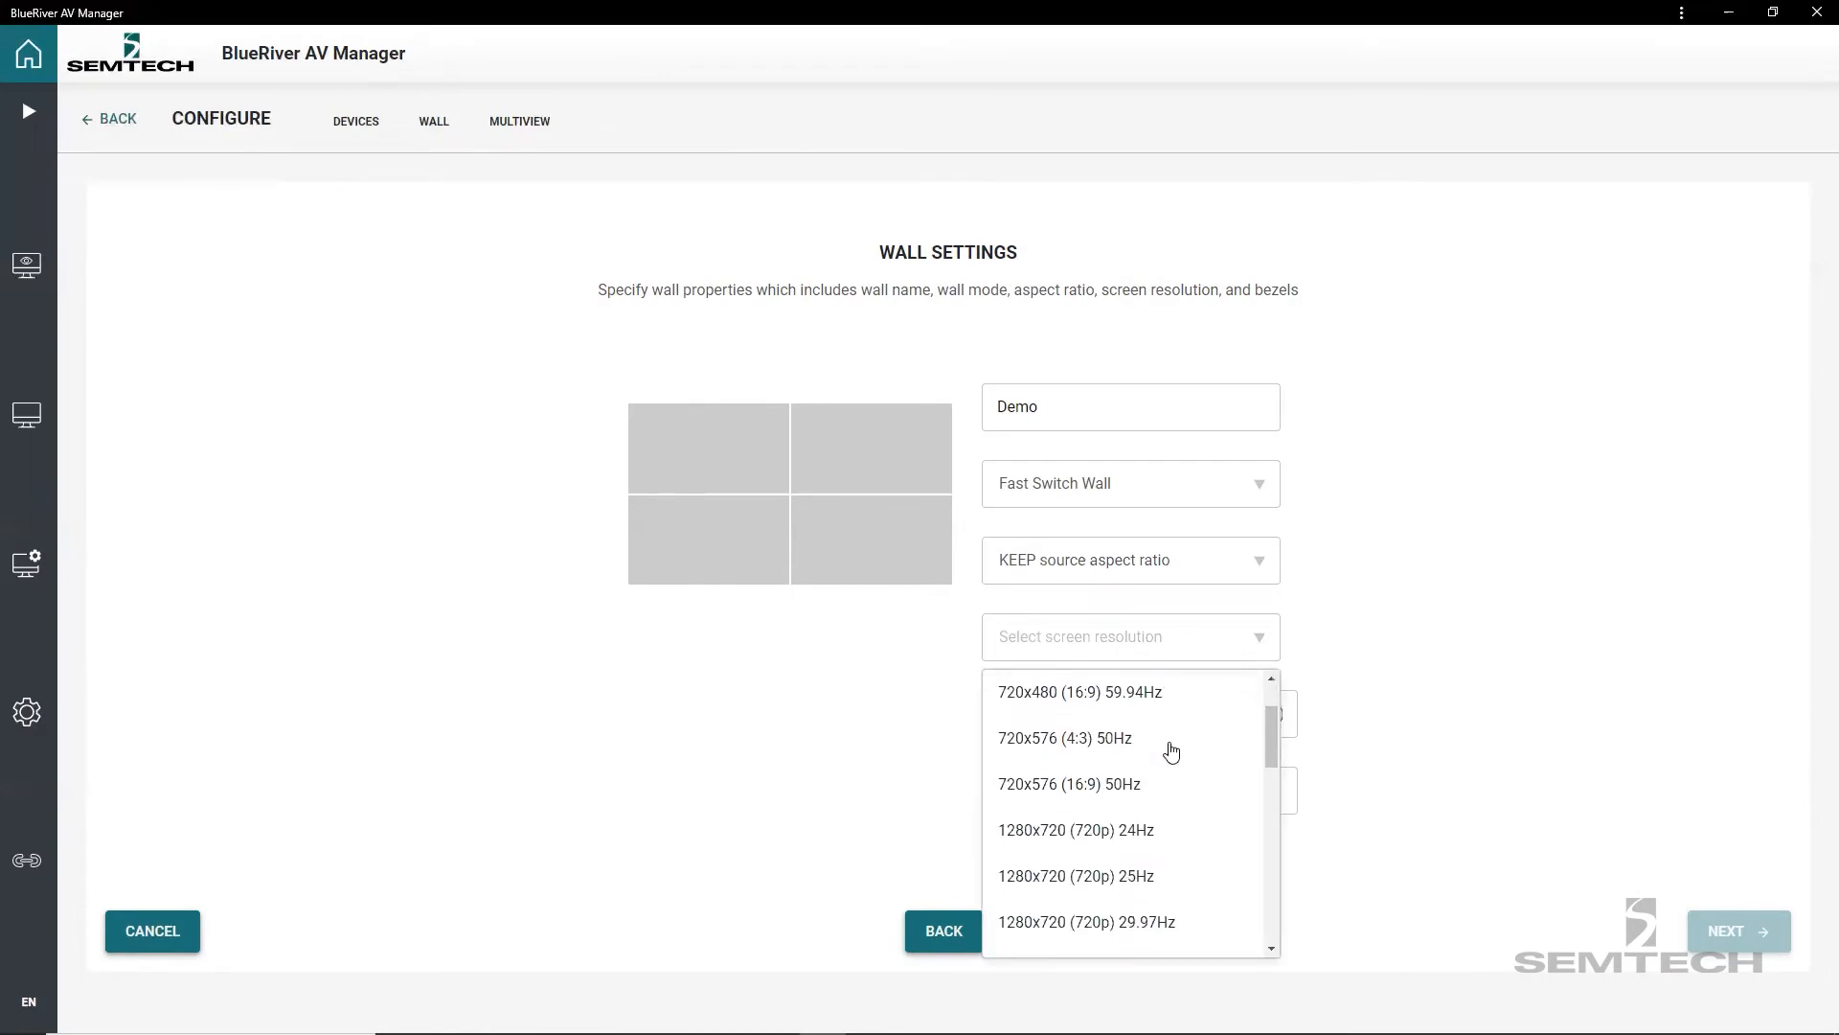
pyautogui.scroll(-5, 1170, 752)
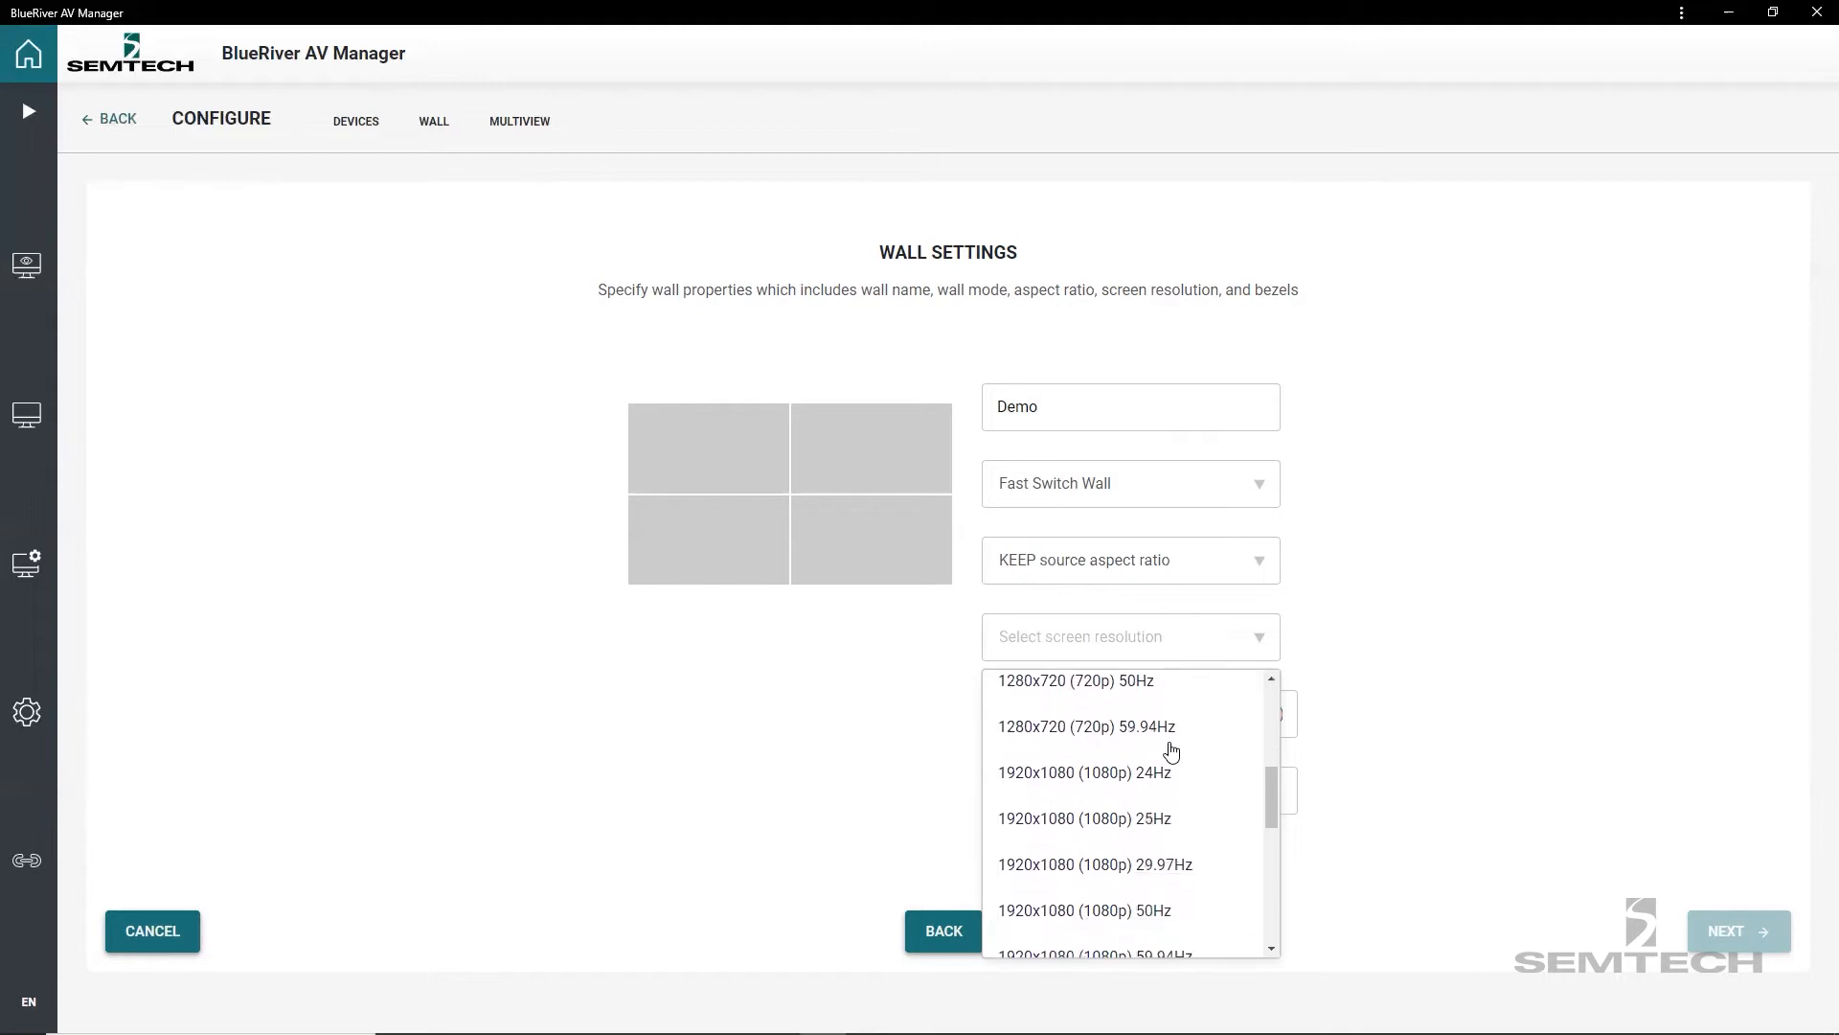
pyautogui.scroll(-2, 1161, 824)
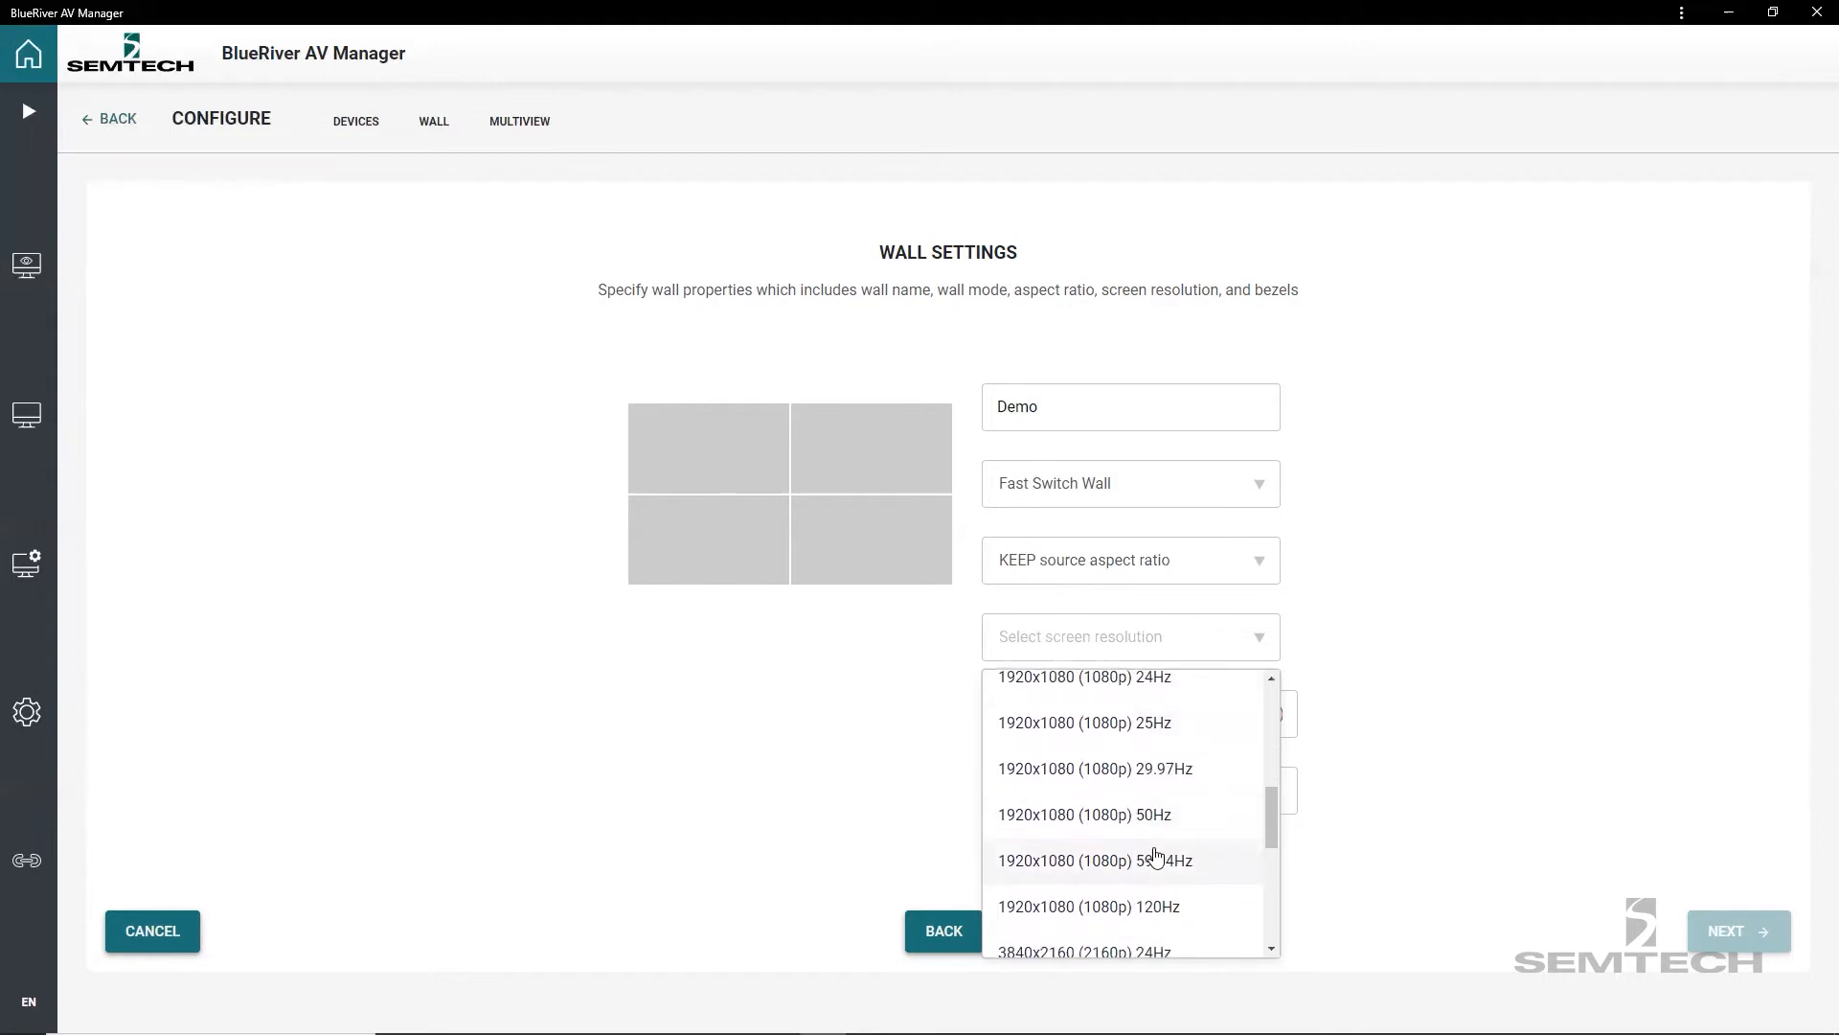
pyautogui.scroll(-3, 1157, 857)
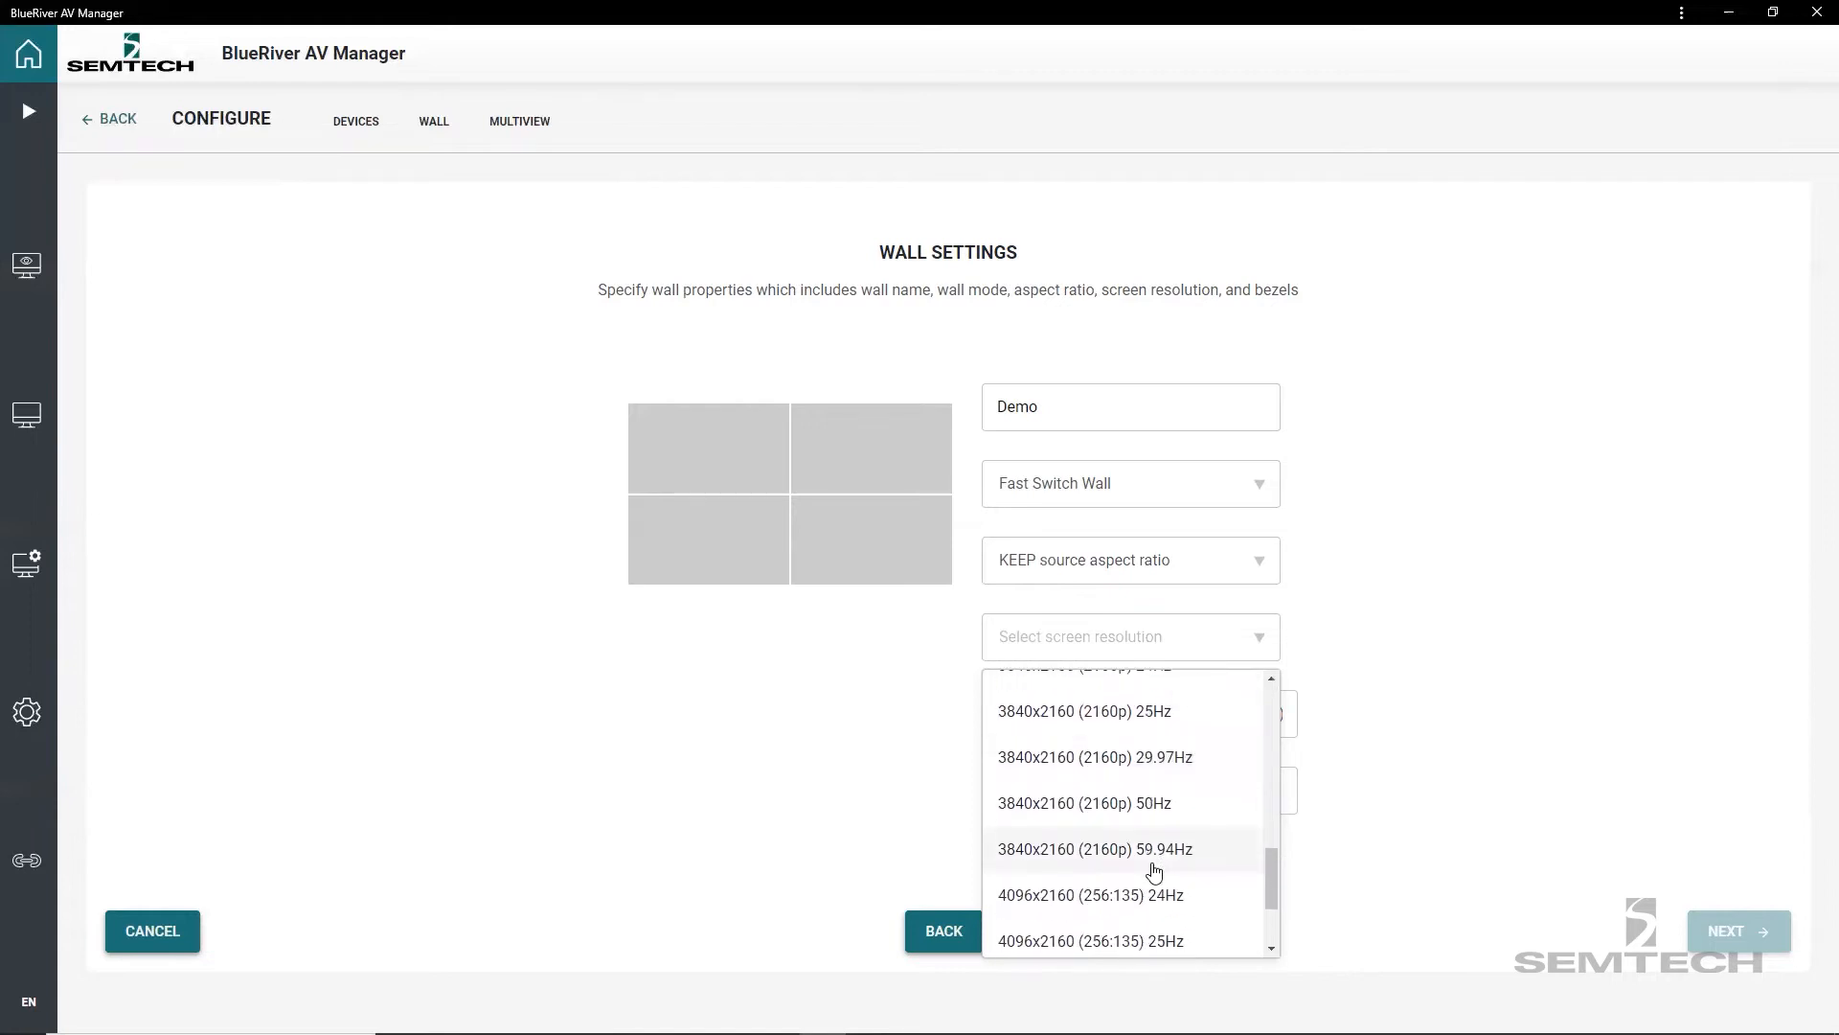
pyautogui.scroll(2, 1154, 866)
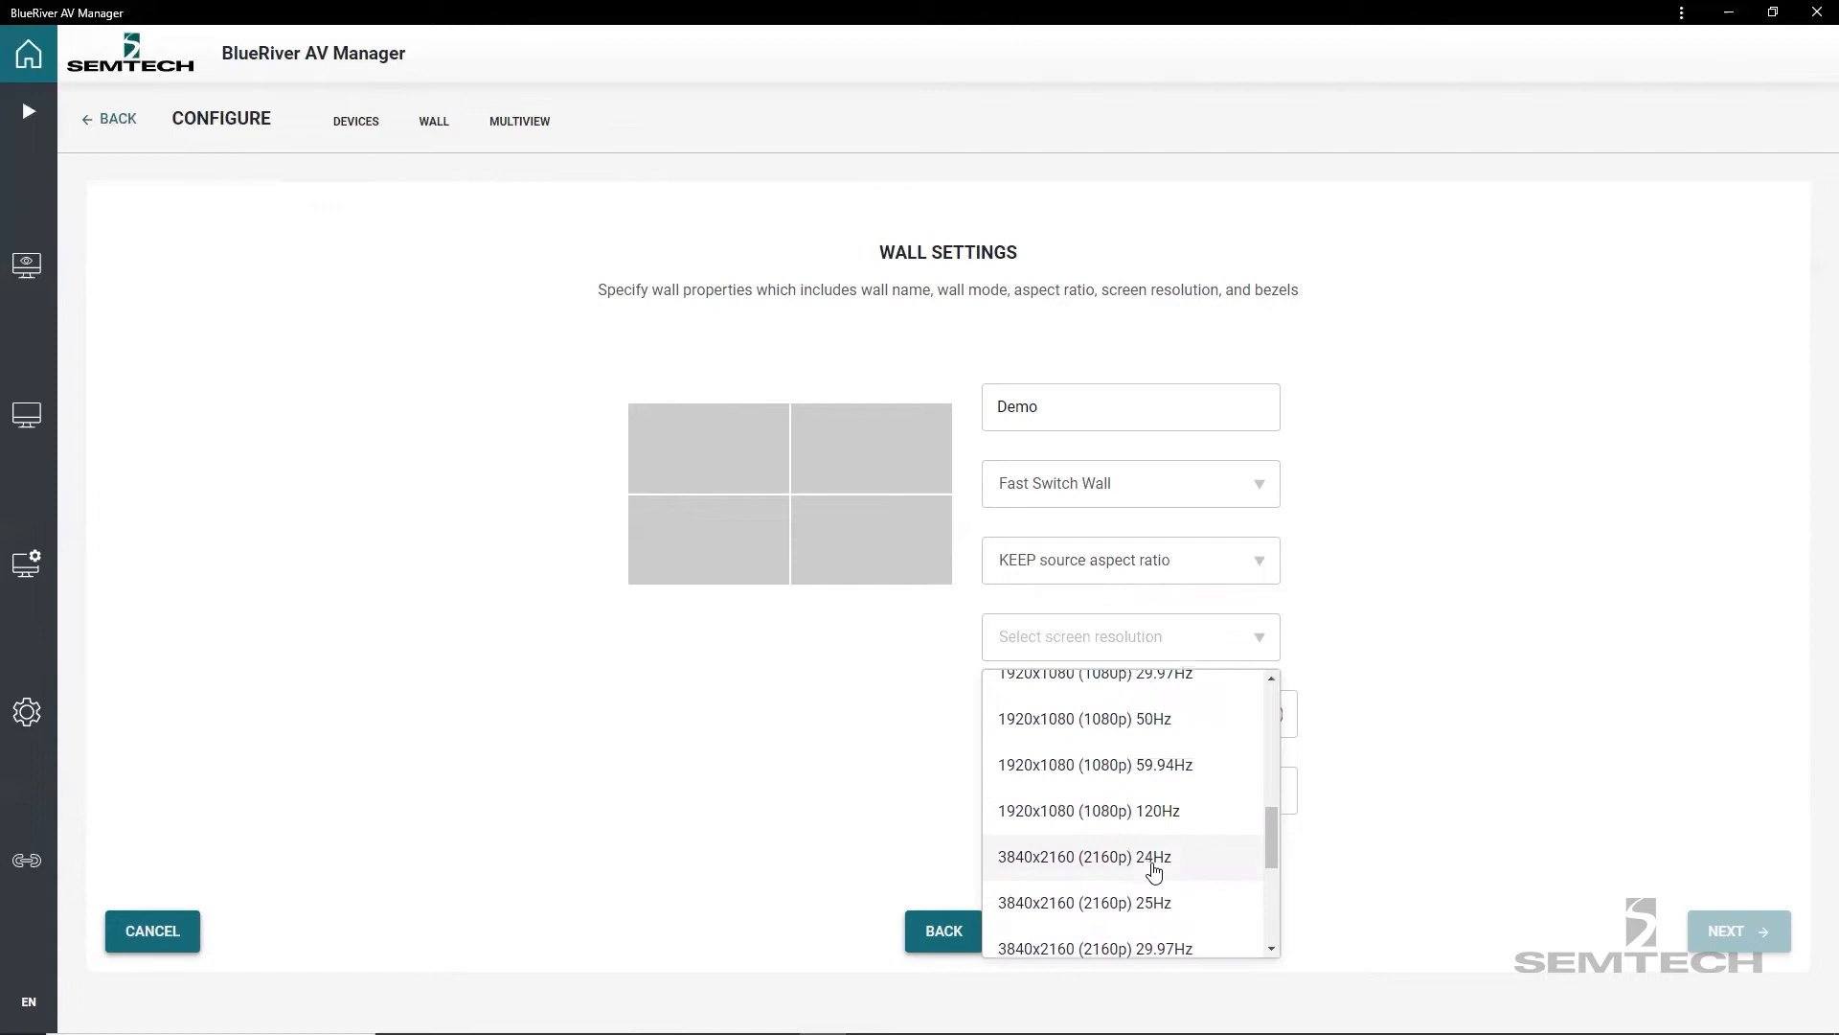
pyautogui.click(1130, 767)
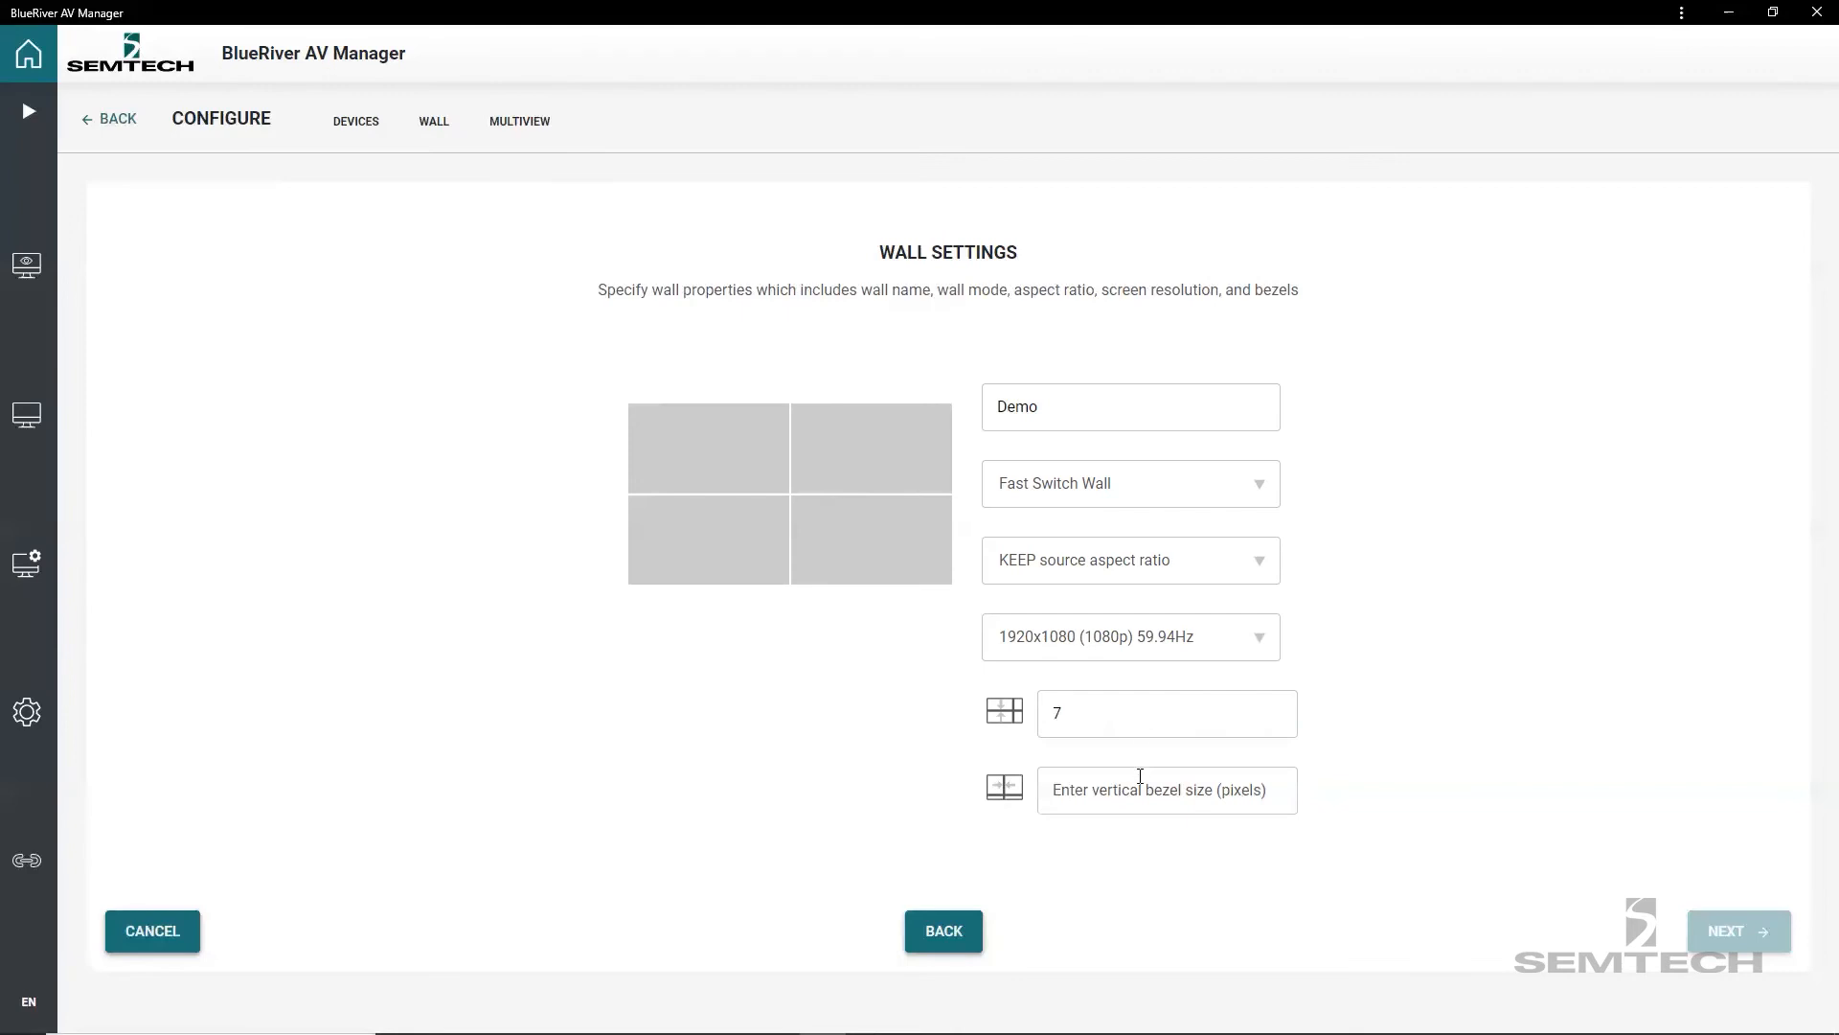
pyautogui.write('7')
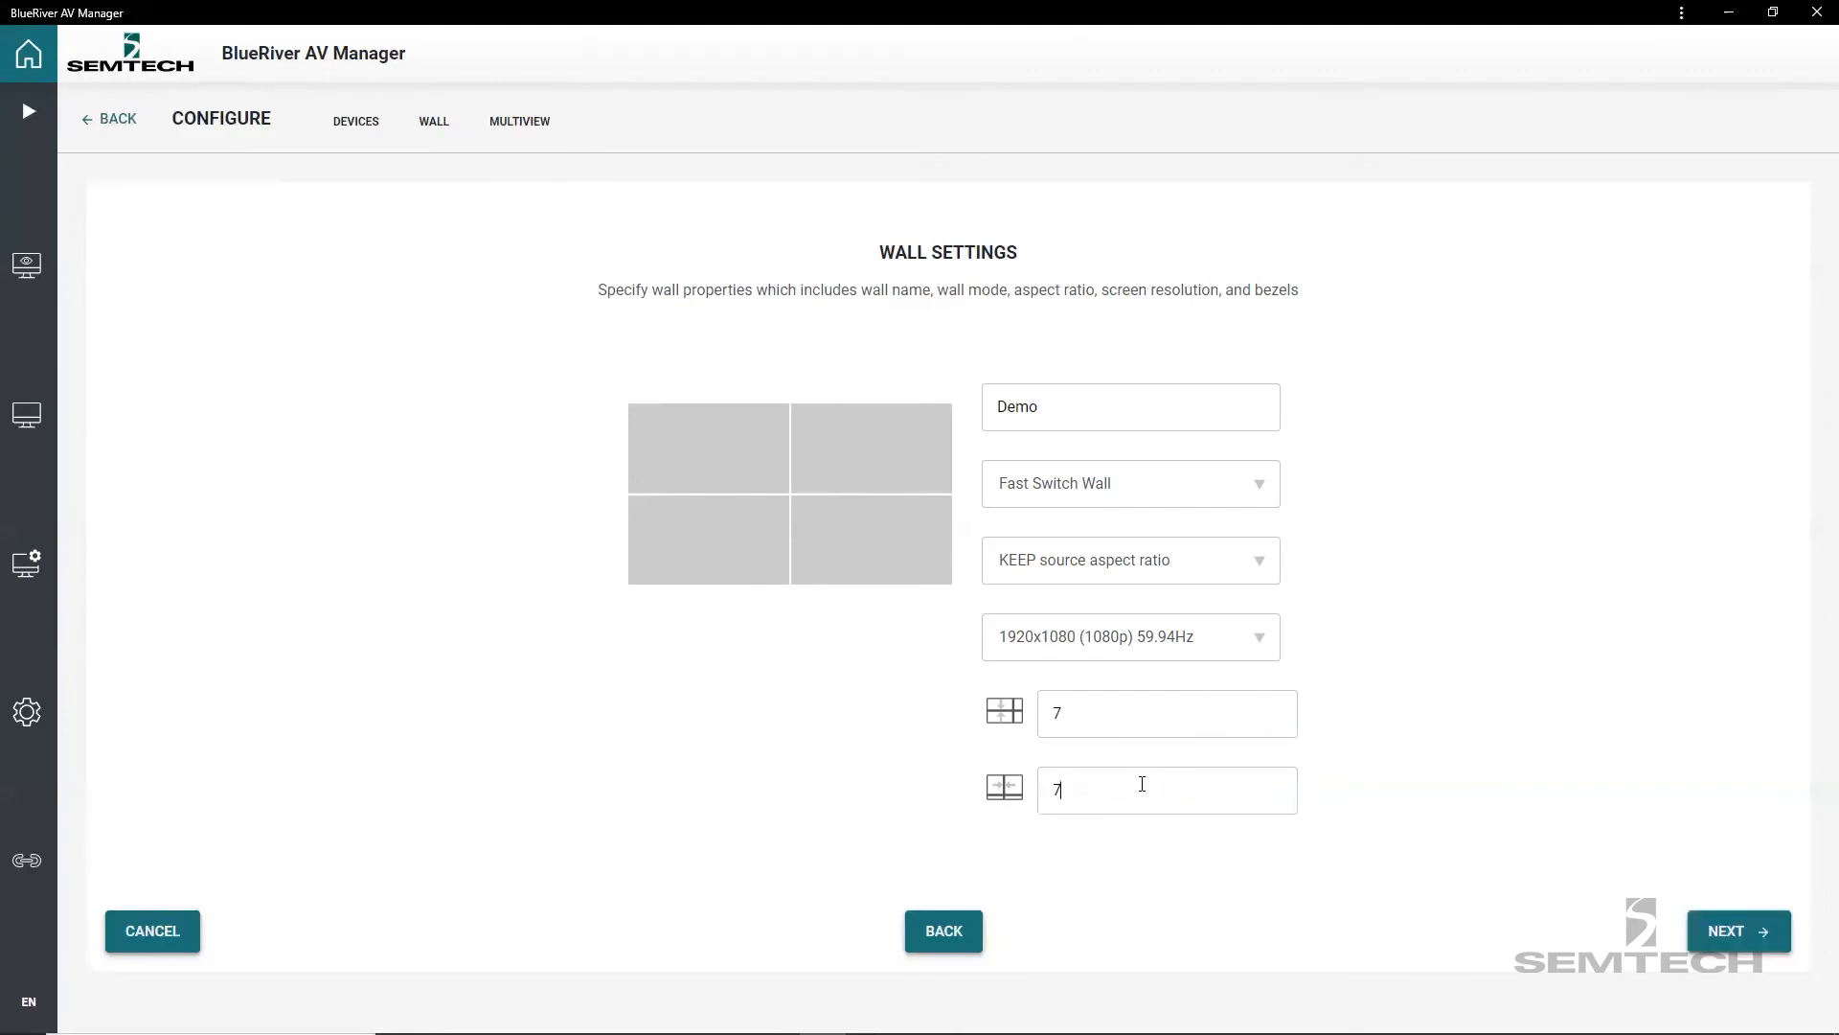
pyautogui.click(1710, 932)
# Assign Wall2_TopLeft and Wall2_TopRight to the wall's upper-left and upper-right displays.
pyautogui.click(850, 509)
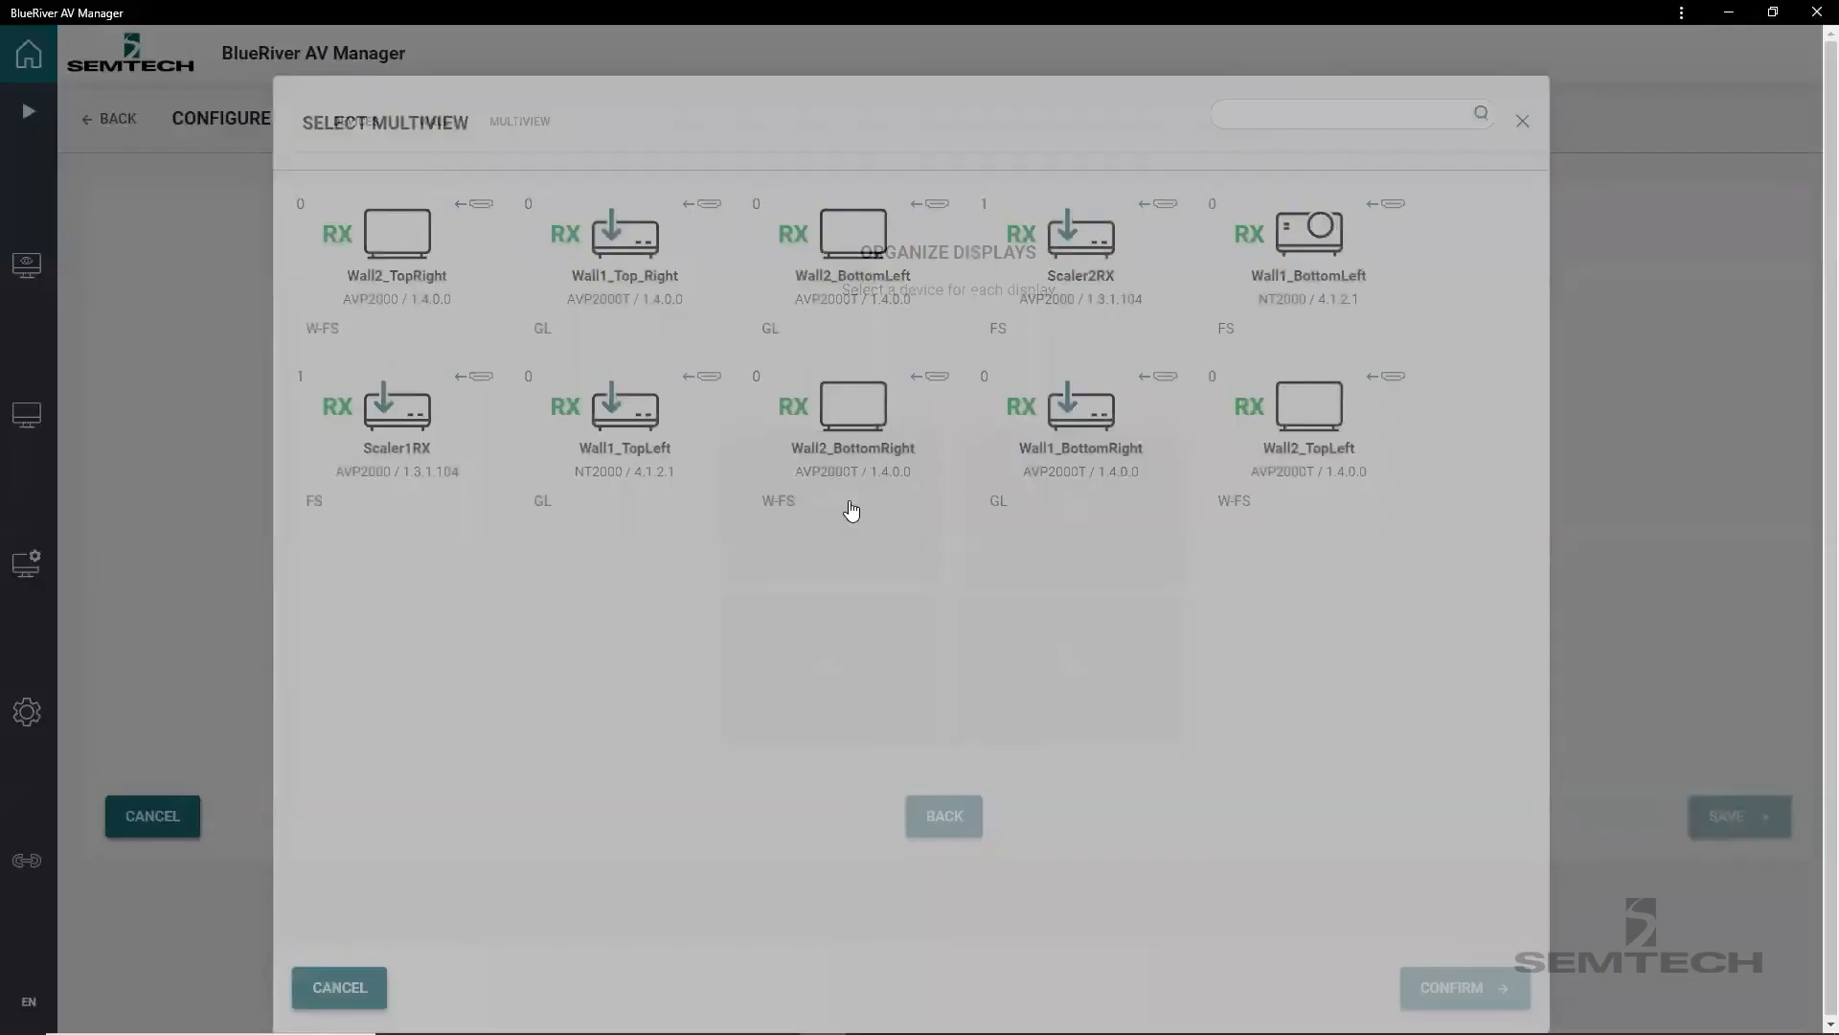
pyautogui.click(1307, 418)
pyautogui.click(1448, 992)
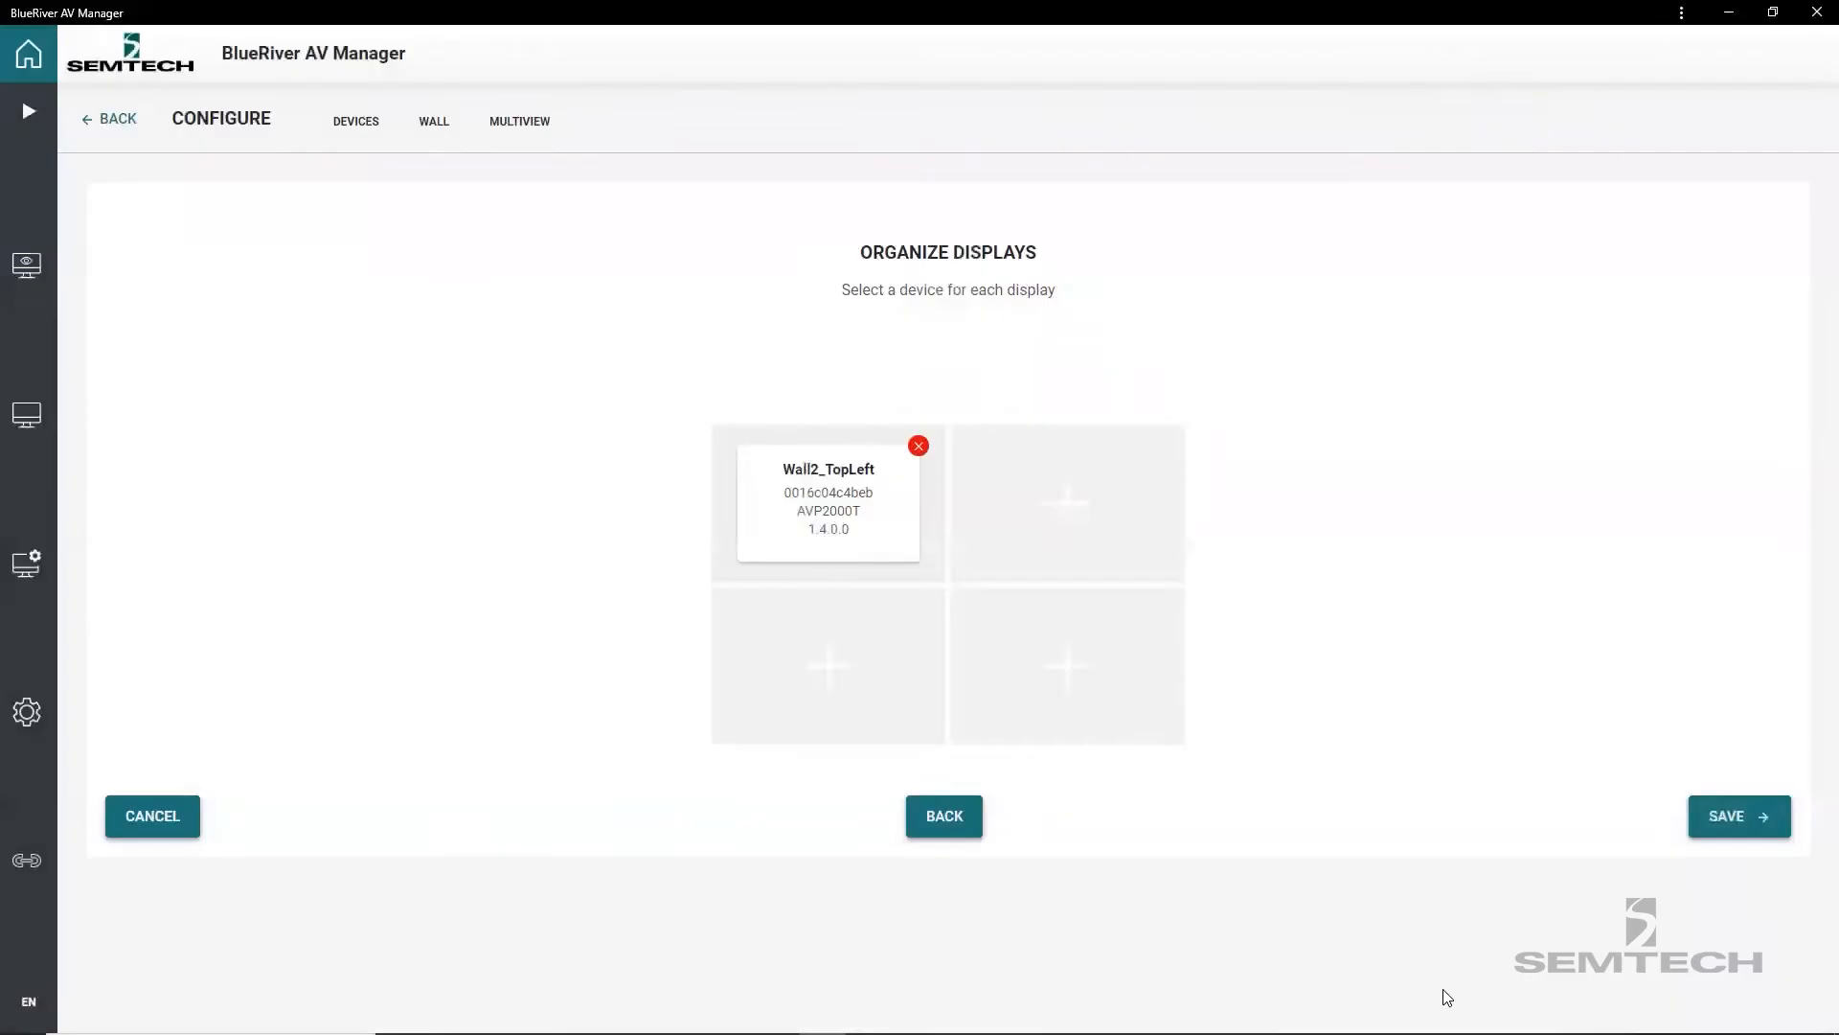
pyautogui.click(1061, 505)
pyautogui.click(422, 254)
pyautogui.click(1451, 986)
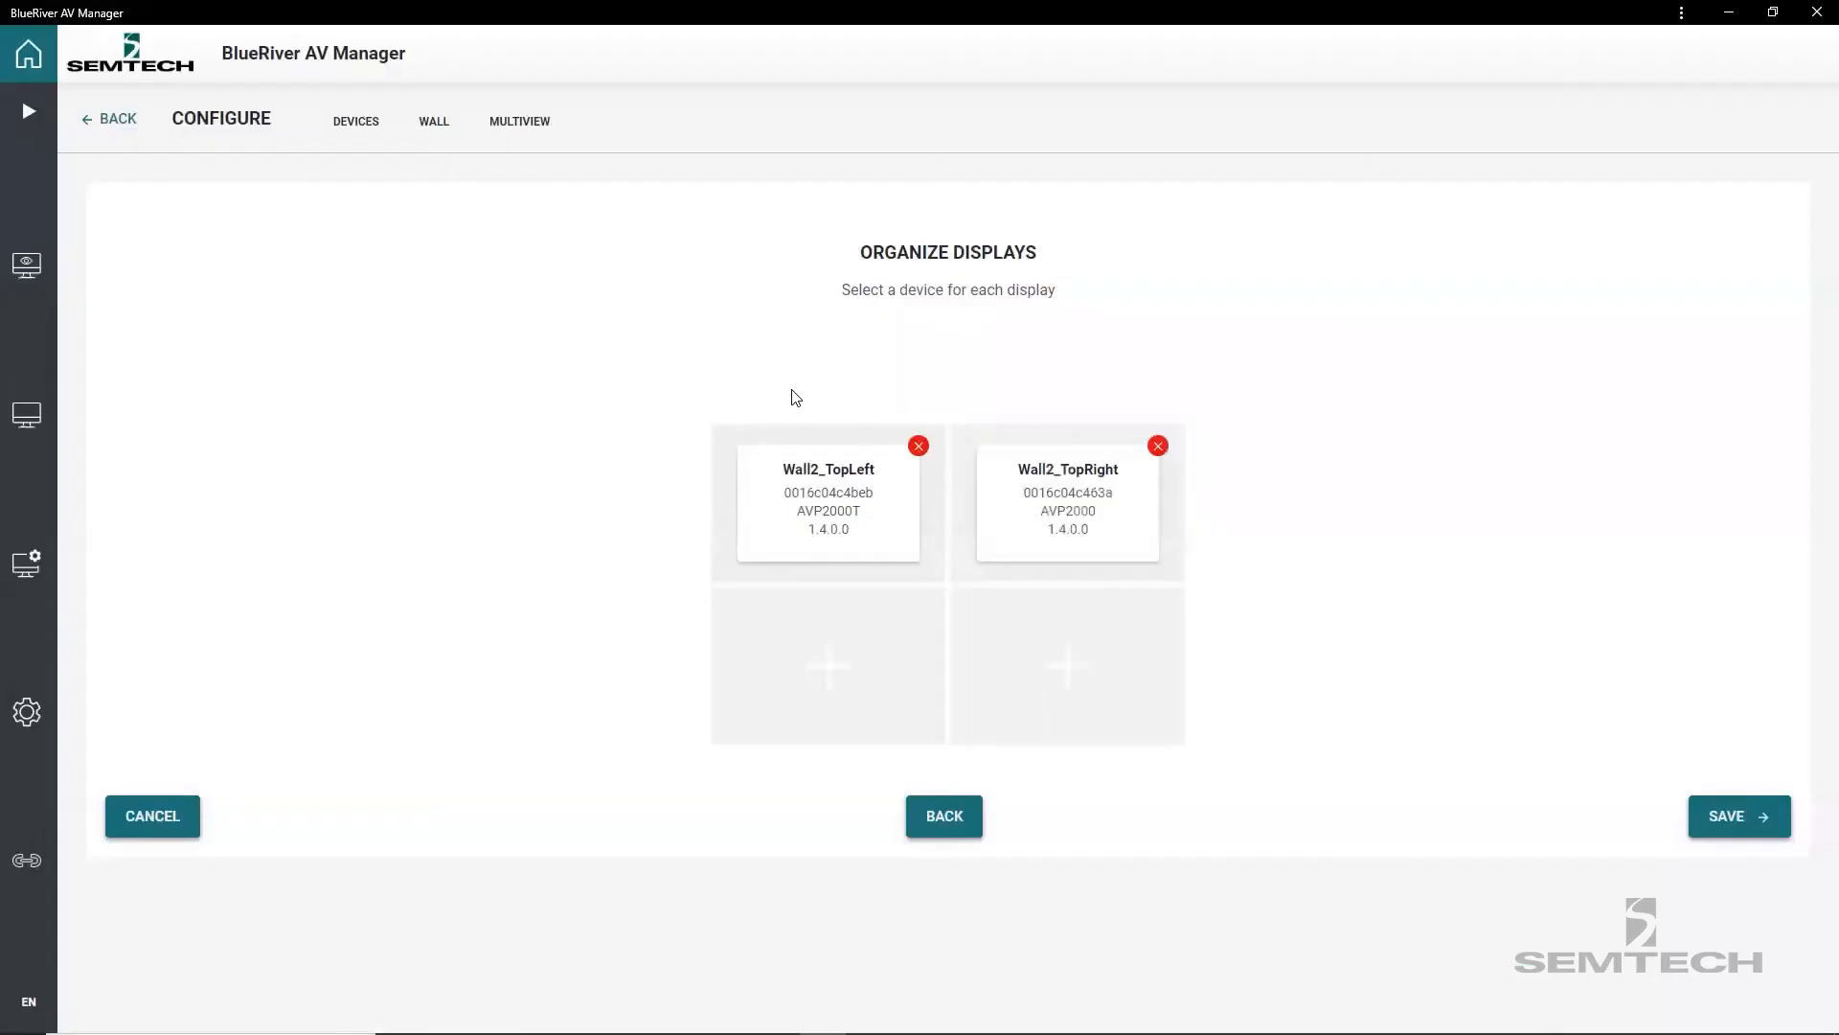
# Assign Wall2_BottomLeft and Wall2_BottomRight to the two lower displays and save the wall.
pyautogui.click(810, 673)
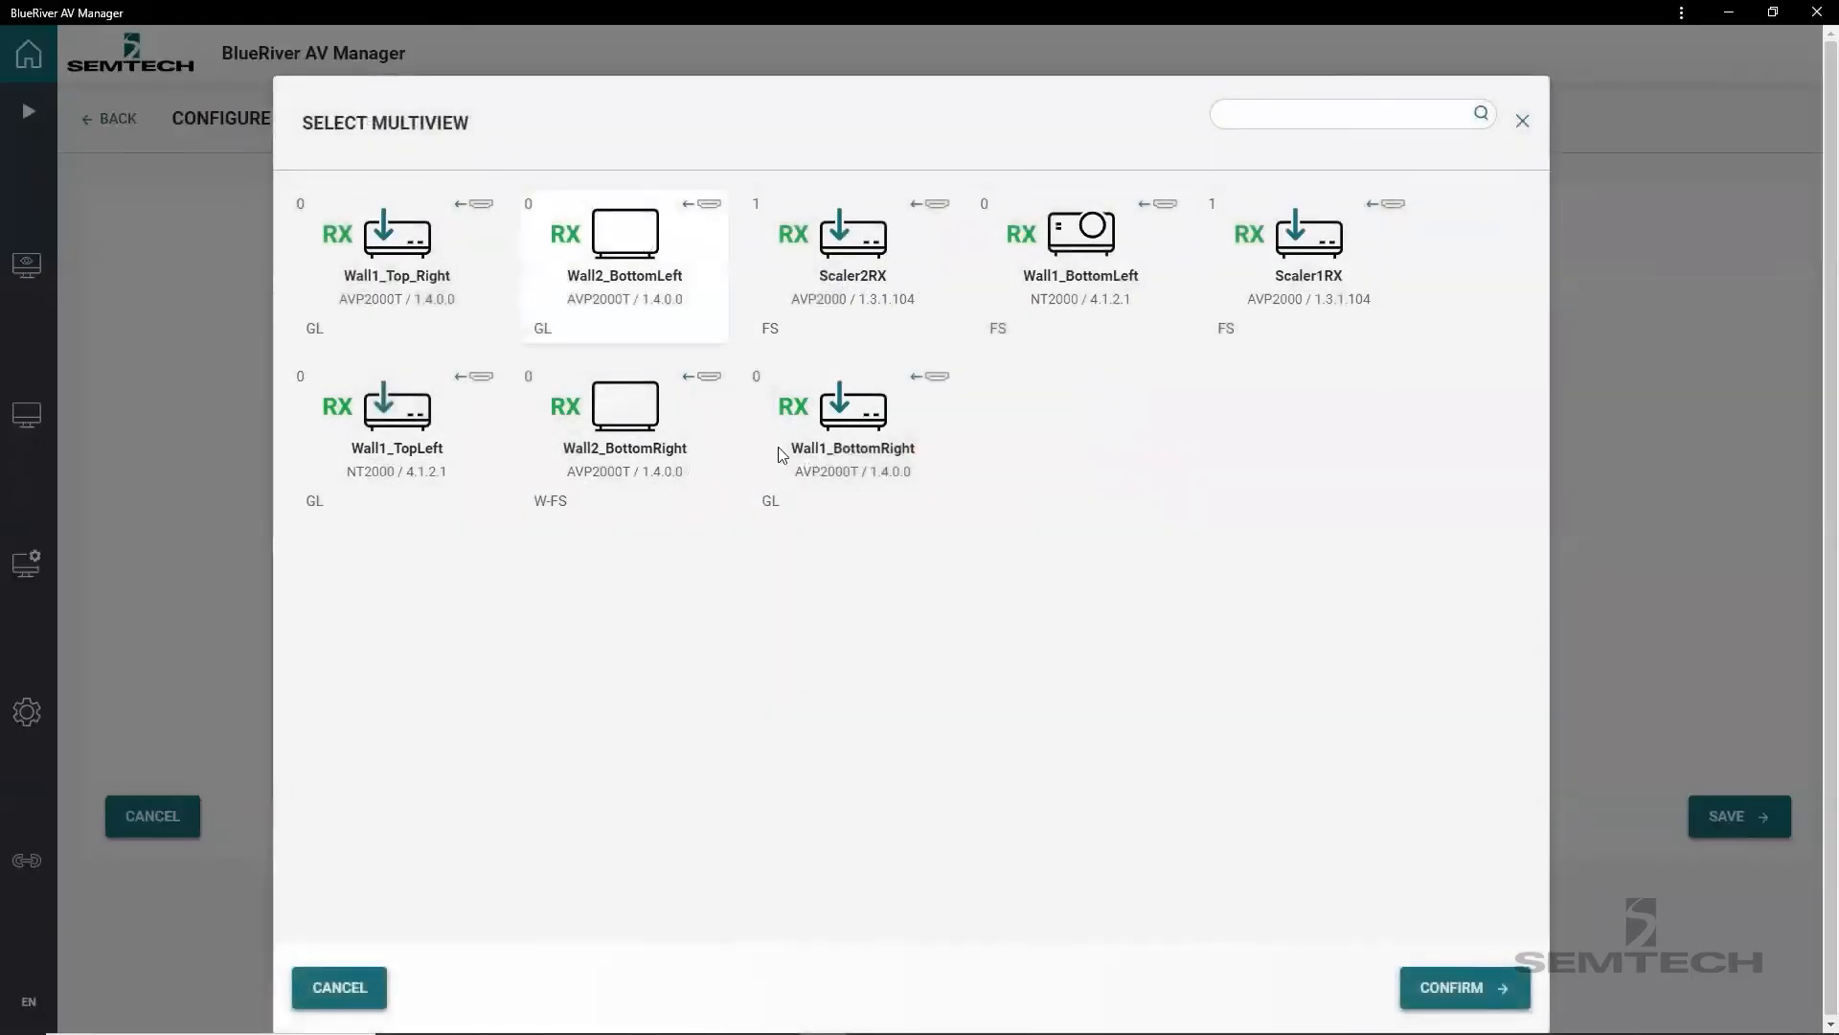
pyautogui.click(1451, 986)
pyautogui.click(1119, 668)
pyautogui.click(367, 415)
pyautogui.click(1451, 986)
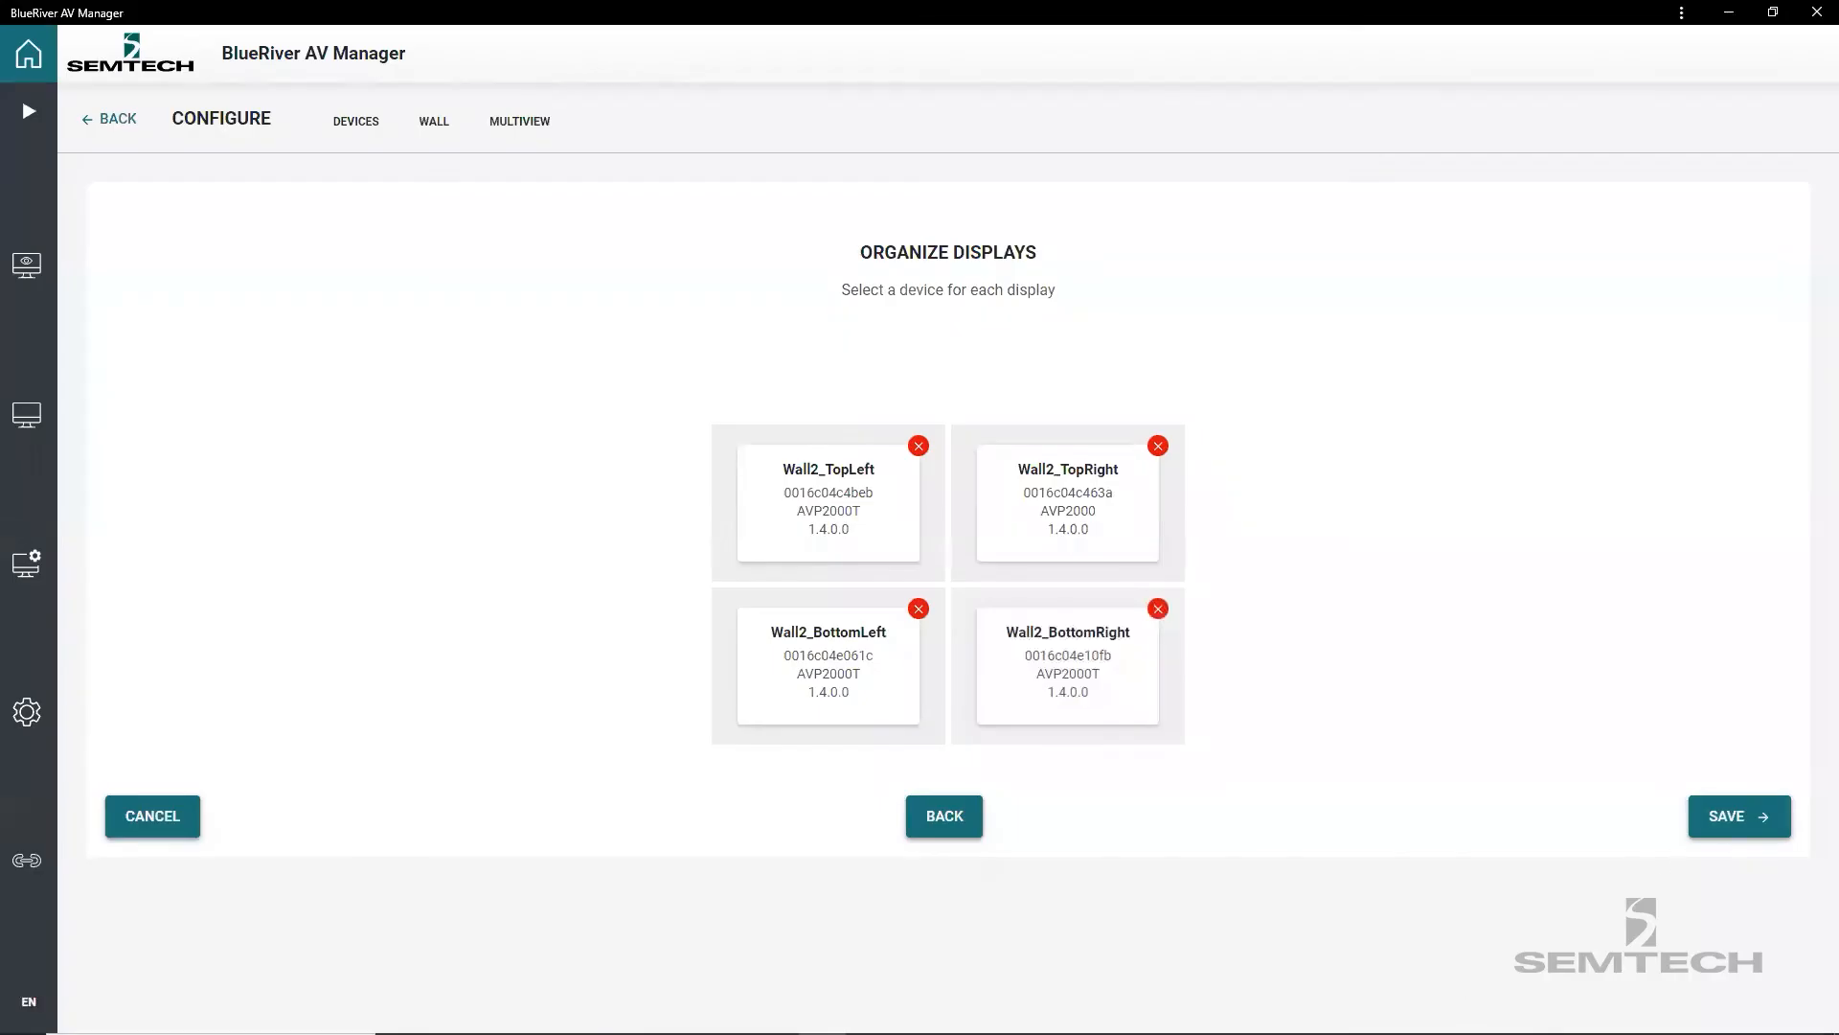
pyautogui.click(1704, 817)
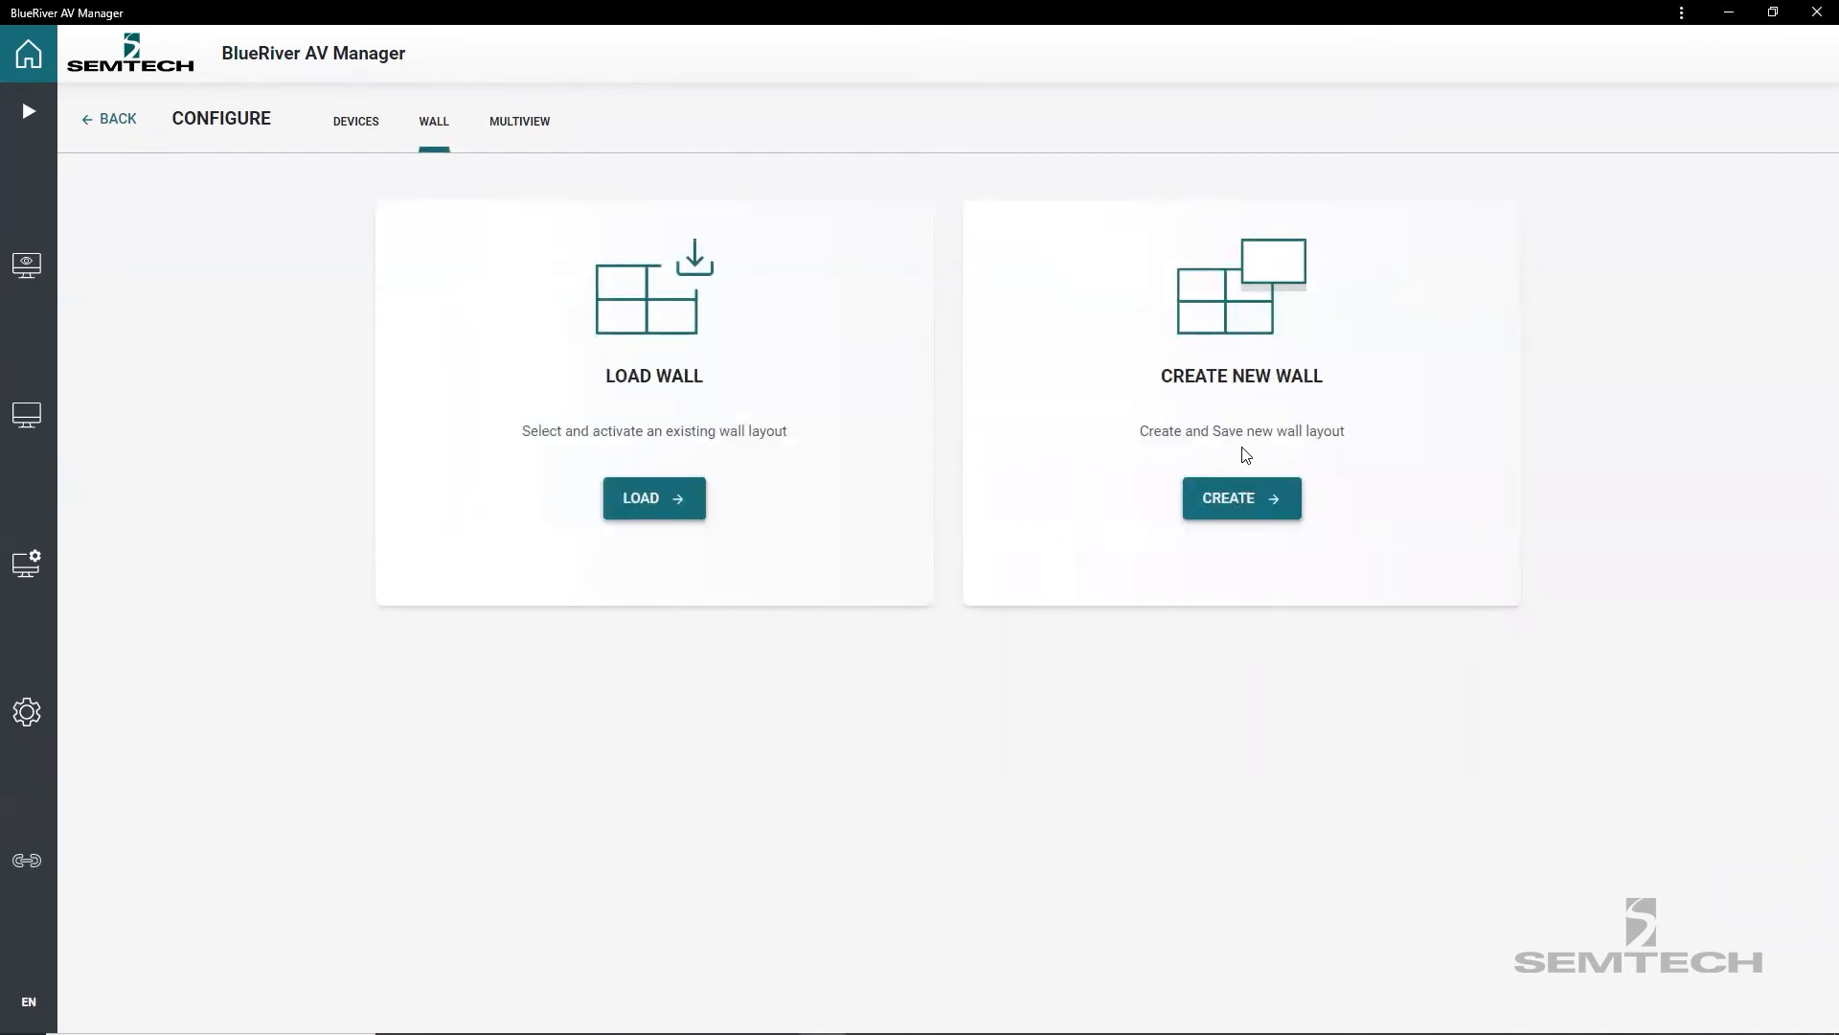
# Load the saved Demo wall layout to activate it.
pyautogui.click(641, 500)
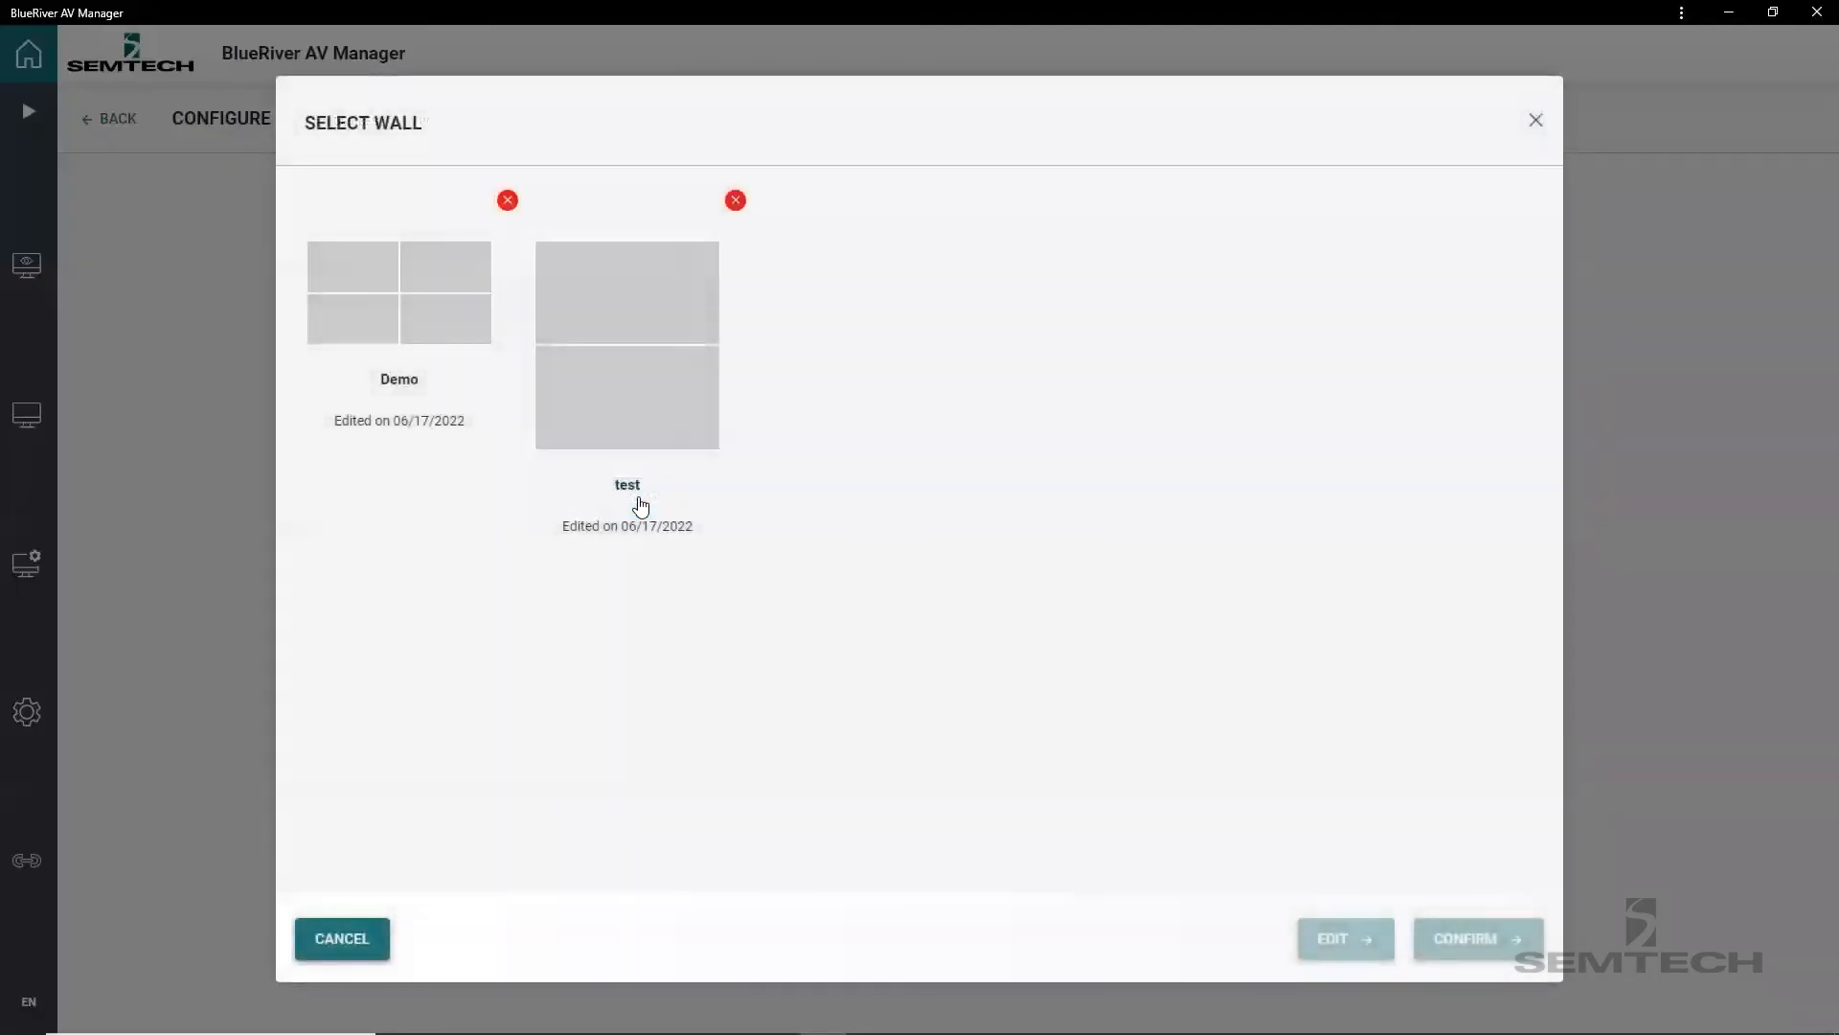
pyautogui.click(418, 305)
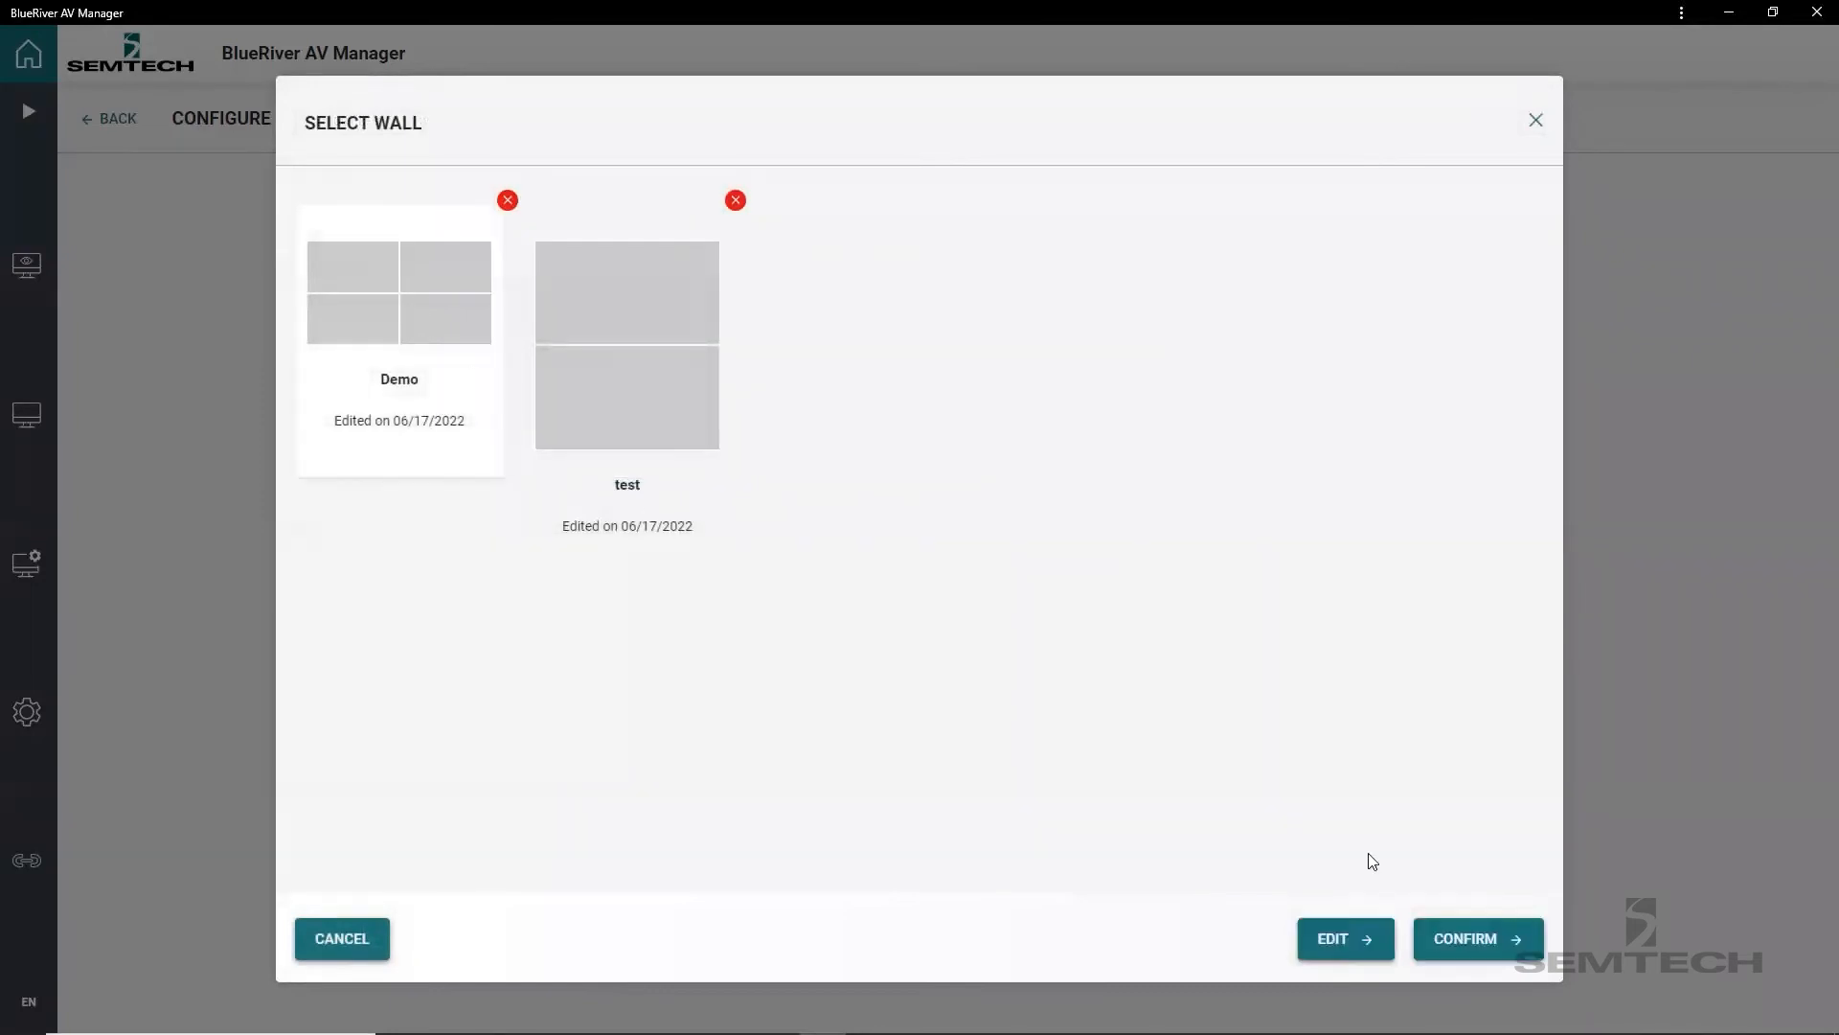
pyautogui.click(1486, 942)
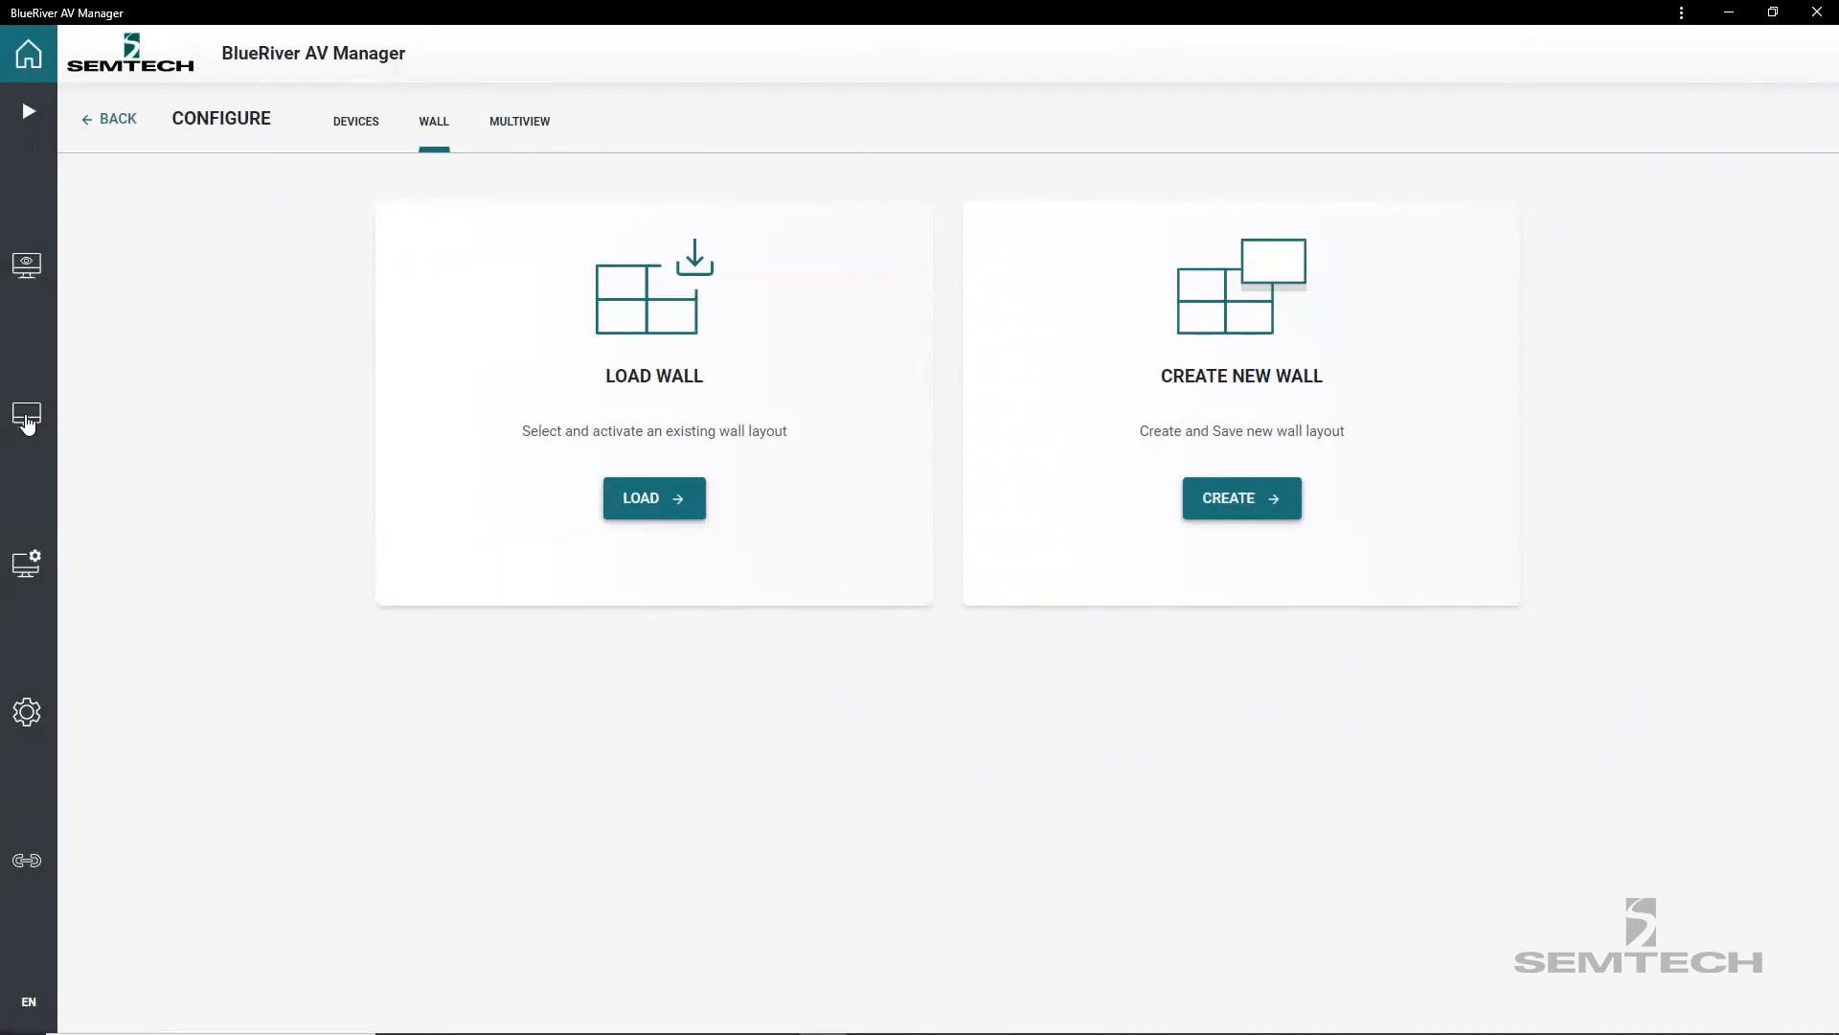
# In the Video and Wall routing matrix, route Android_1 to the Demo wall, and switch the wall's source to Android_2.
pyautogui.click(27, 421)
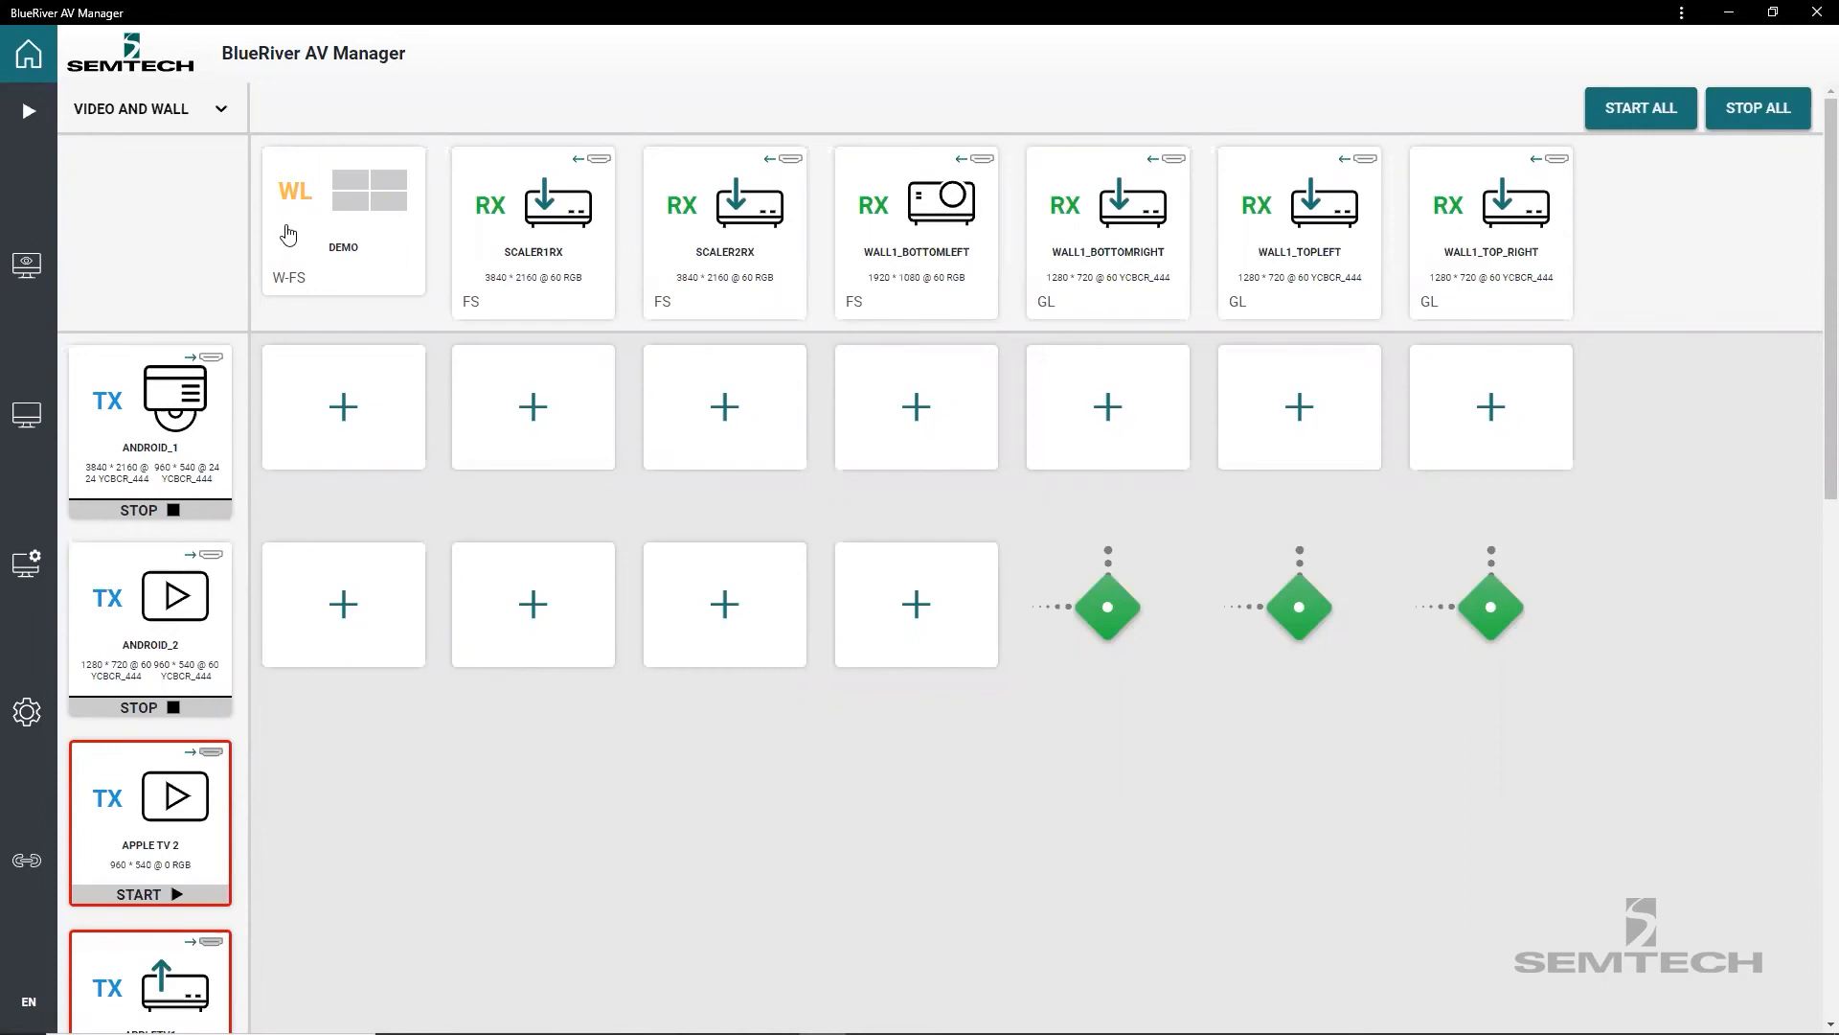
pyautogui.click(145, 120)
pyautogui.click(130, 153)
pyautogui.click(344, 418)
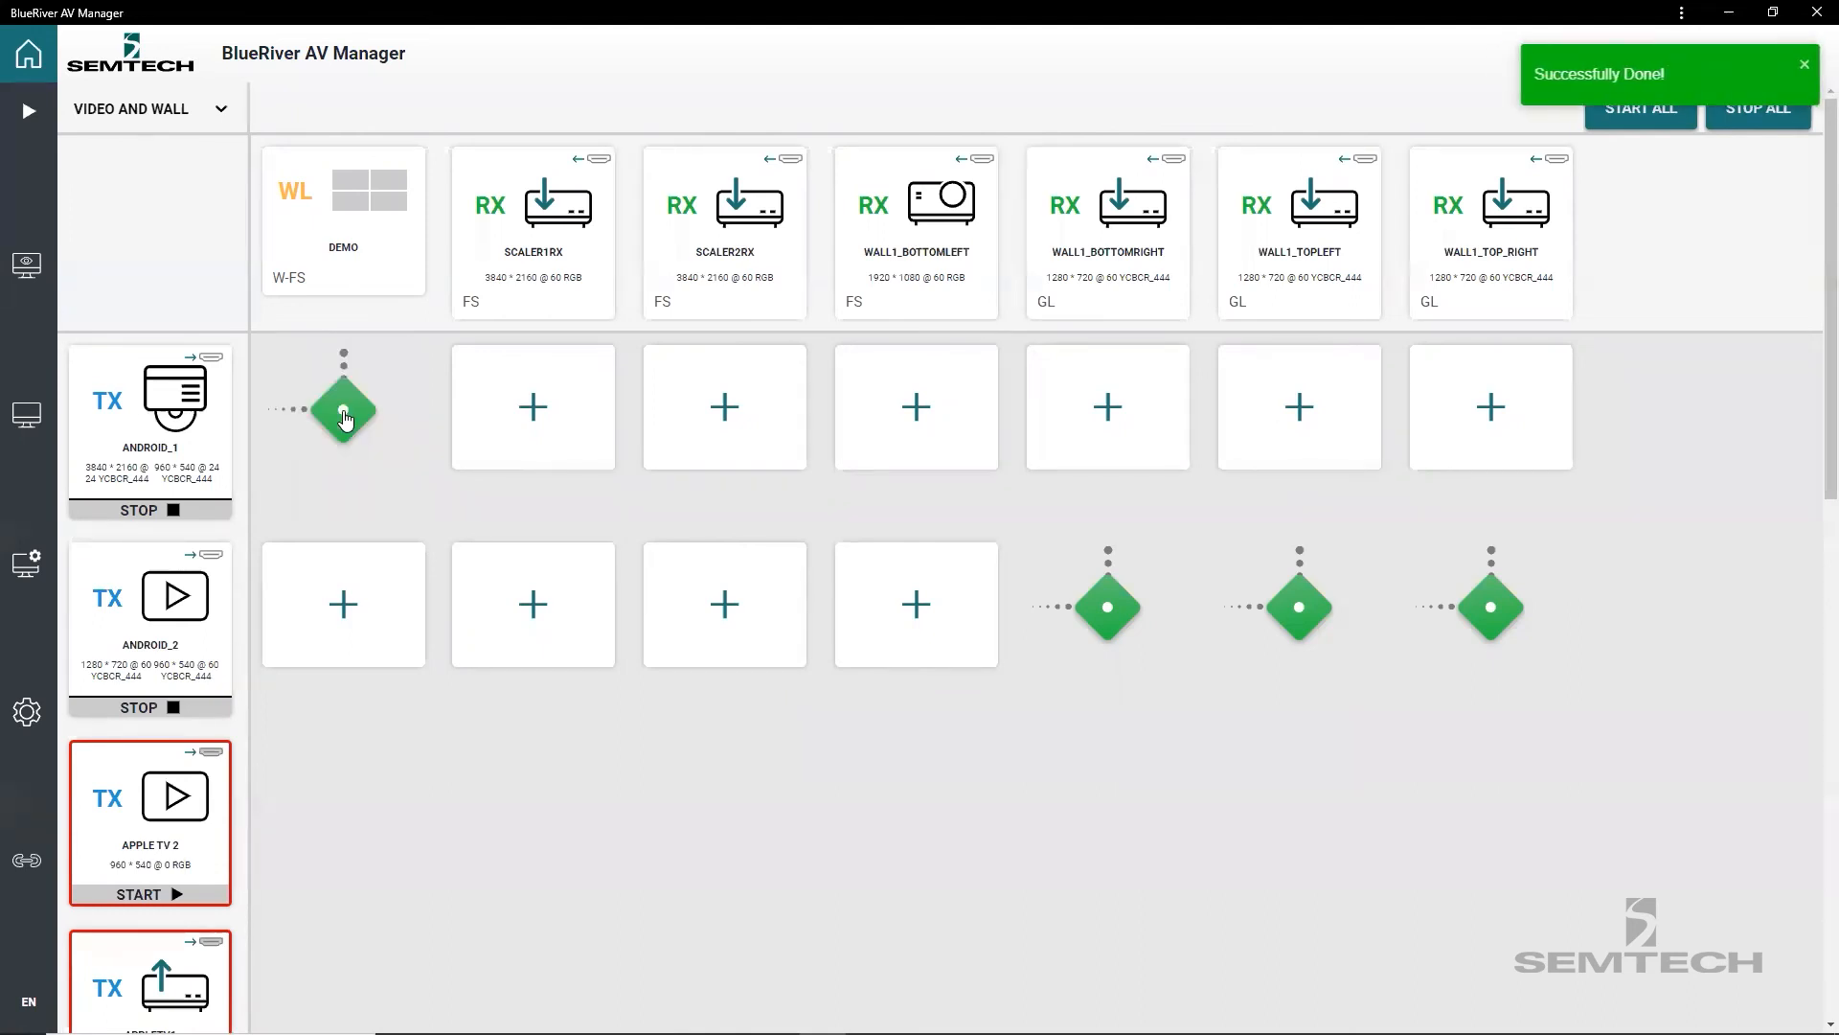
pyautogui.click(344, 606)
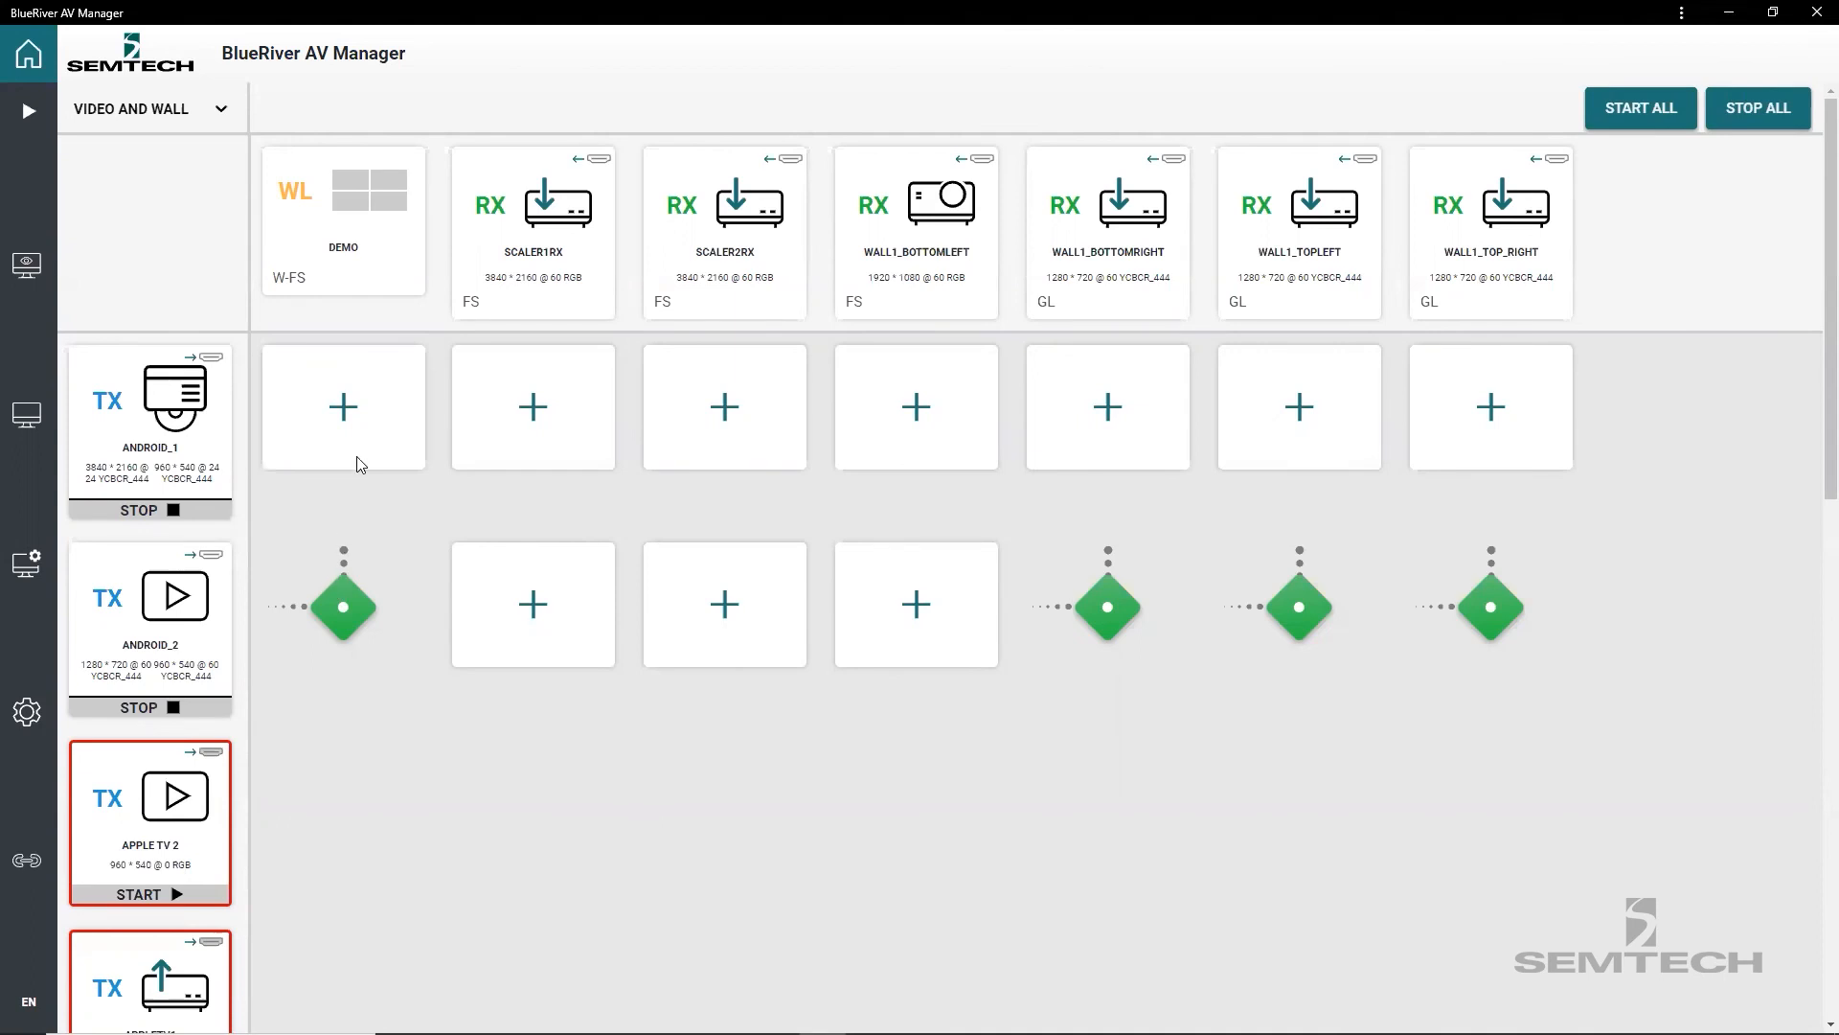
# Unload the Demo wall from the routing matrix and review the individual Wall2 receivers.
pyautogui.click(343, 209)
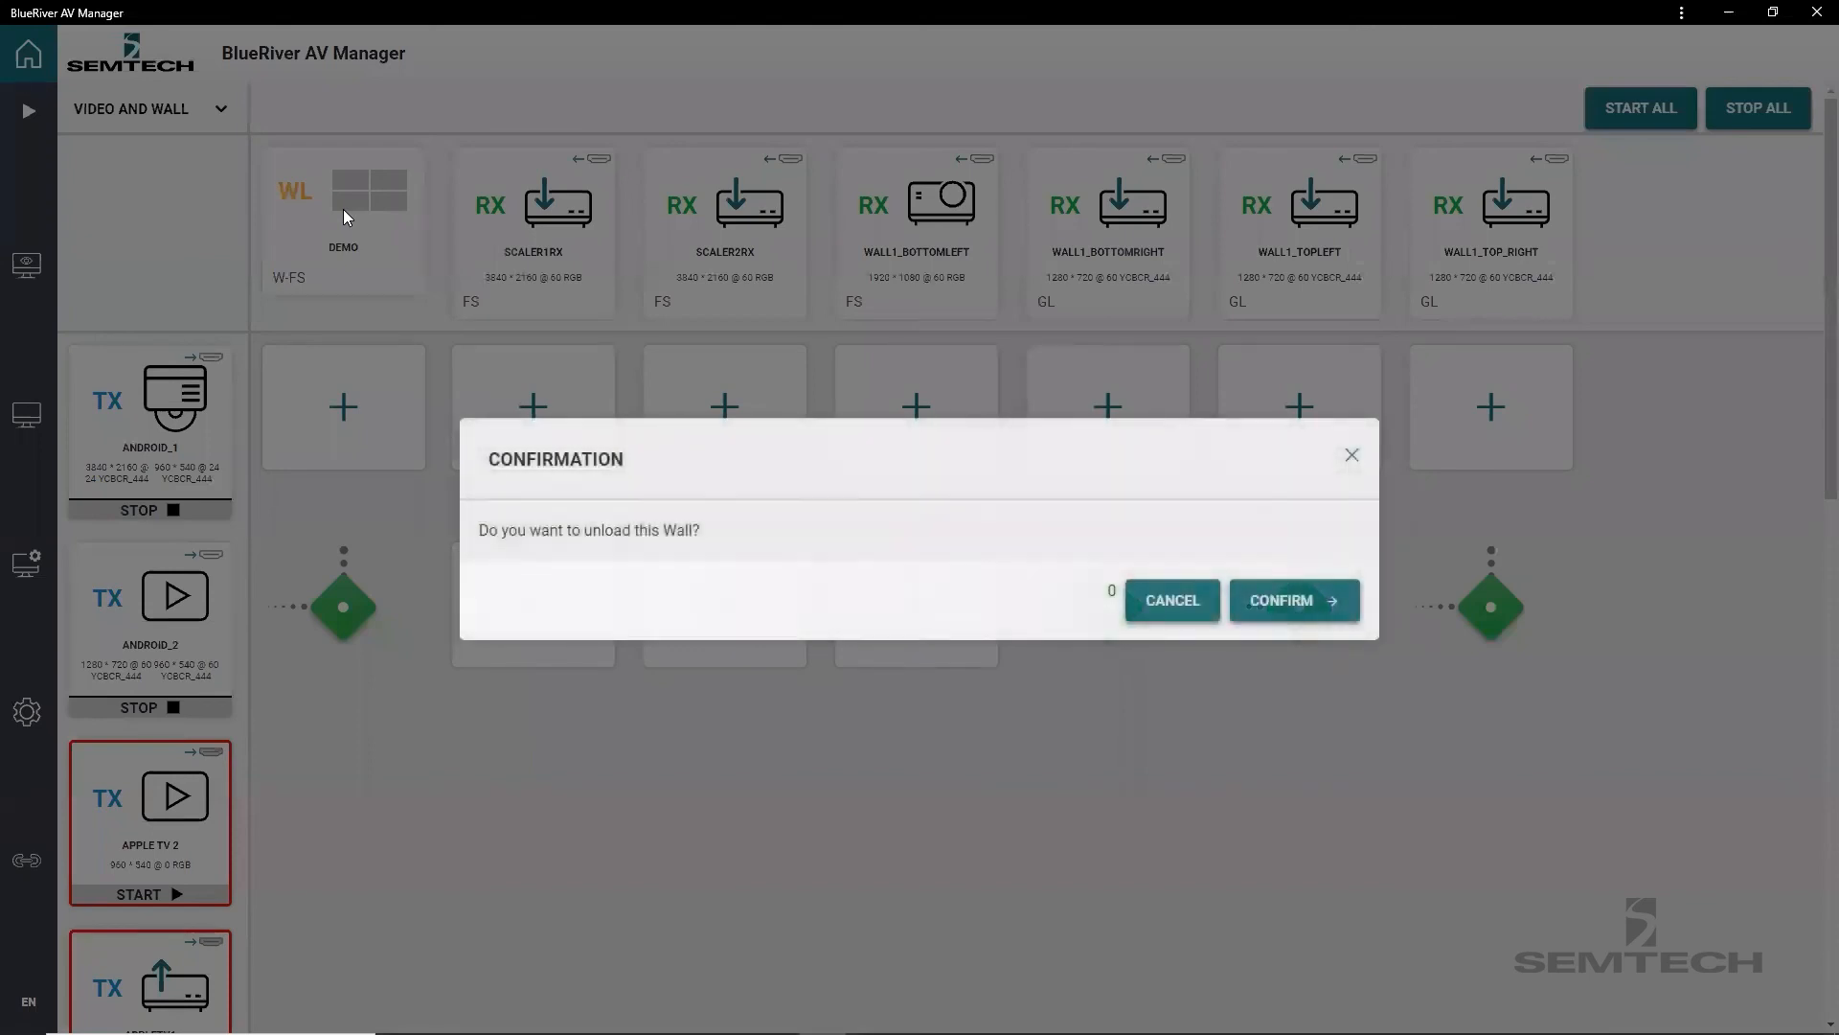
pyautogui.click(1292, 608)
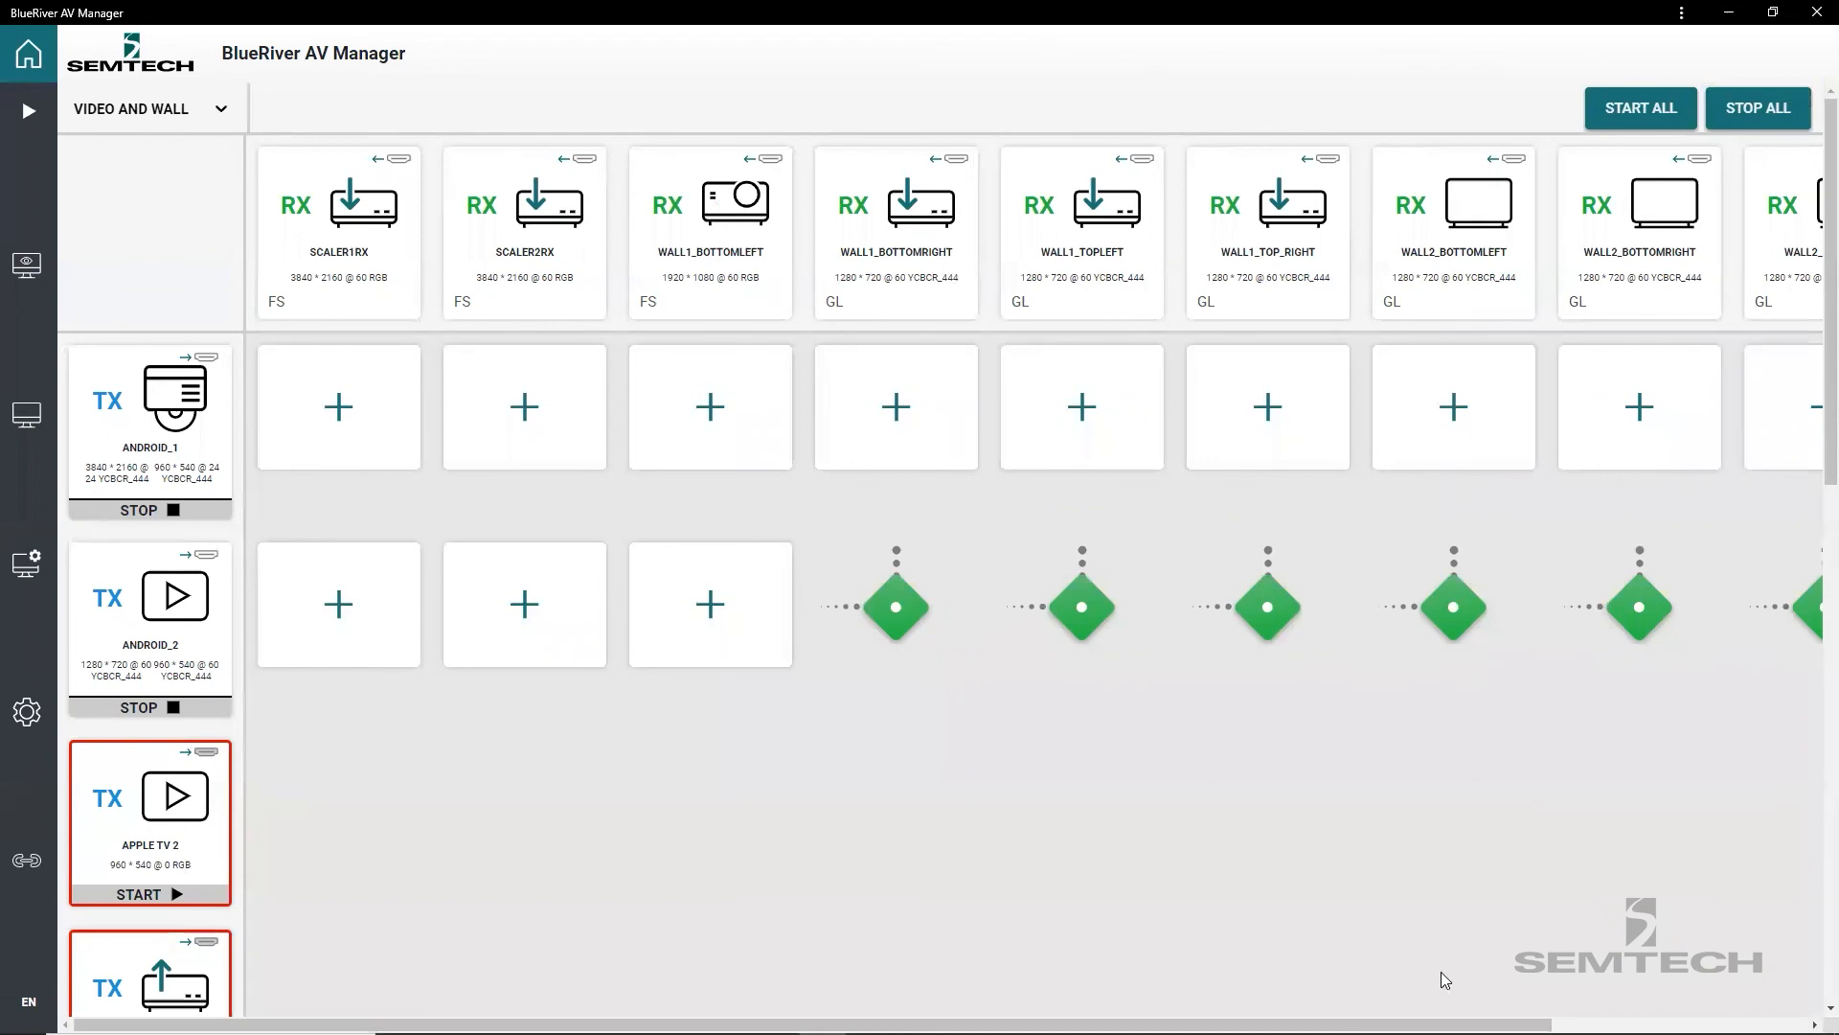
pyautogui.moveTo(1444, 1025); pyautogui.dragTo(1629, 1025)
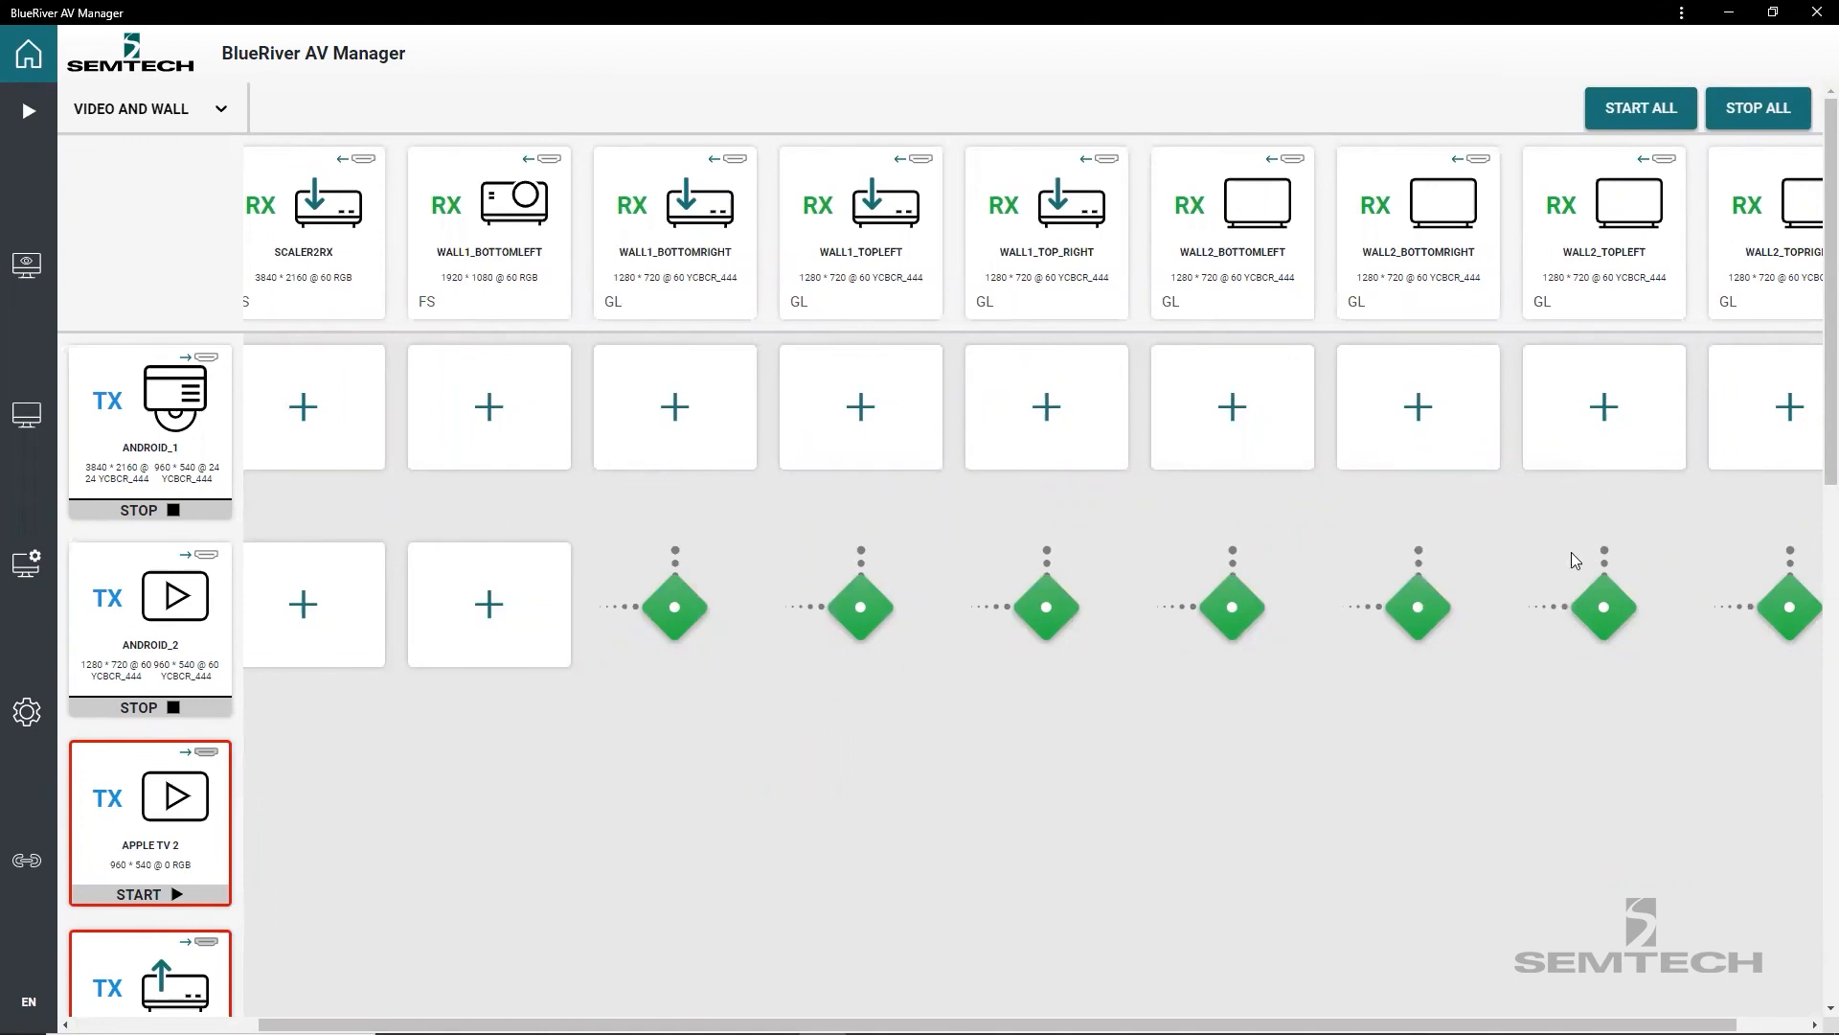
pyautogui.moveTo(1398, 1025); pyautogui.dragTo(1290, 1025)
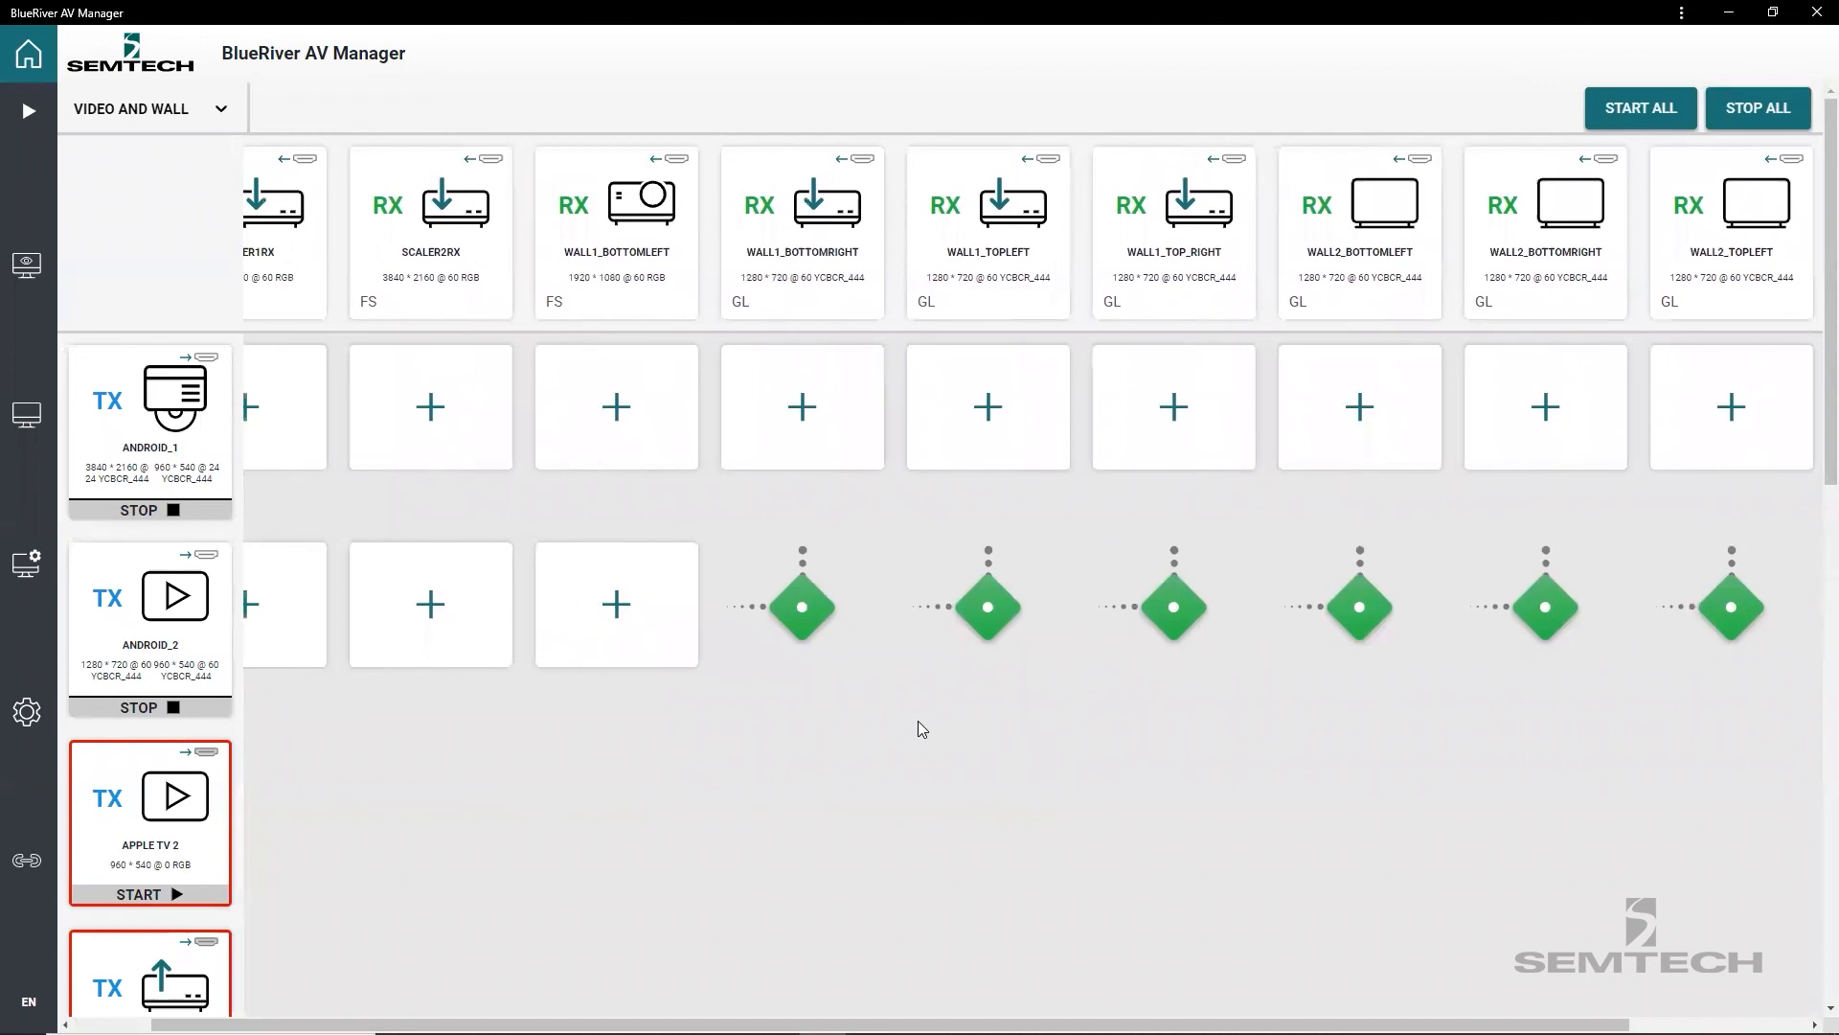